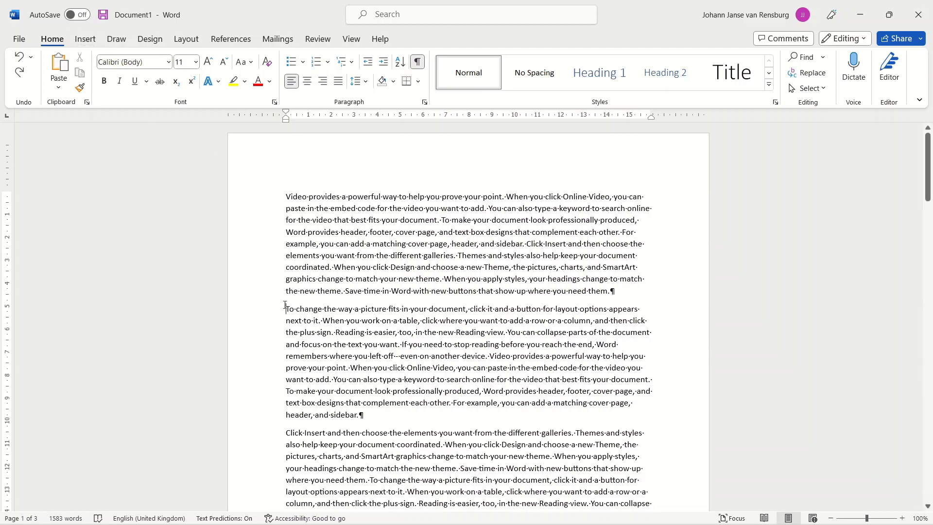
# Step: Insert the picture imagesdog from the device's Pictures folder at the start of the second paragraph
pyautogui.click(85, 39)
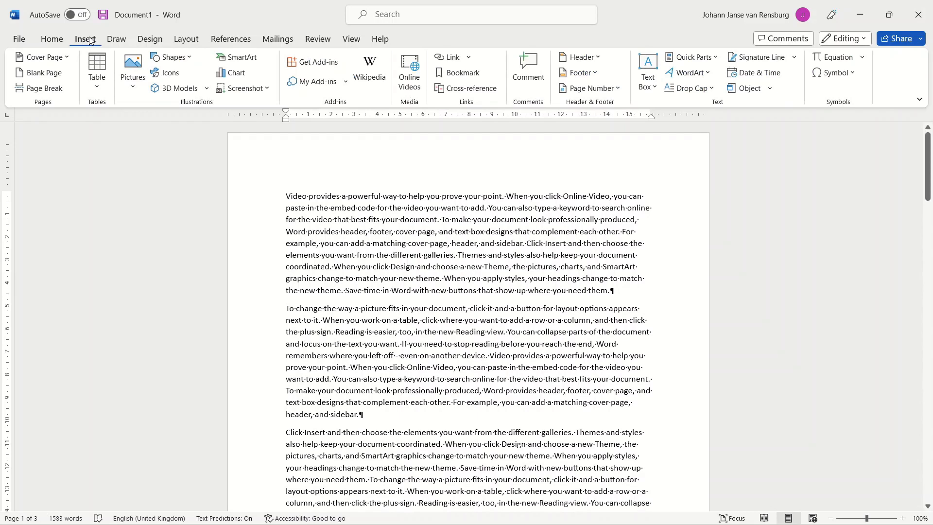
pyautogui.click(138, 83)
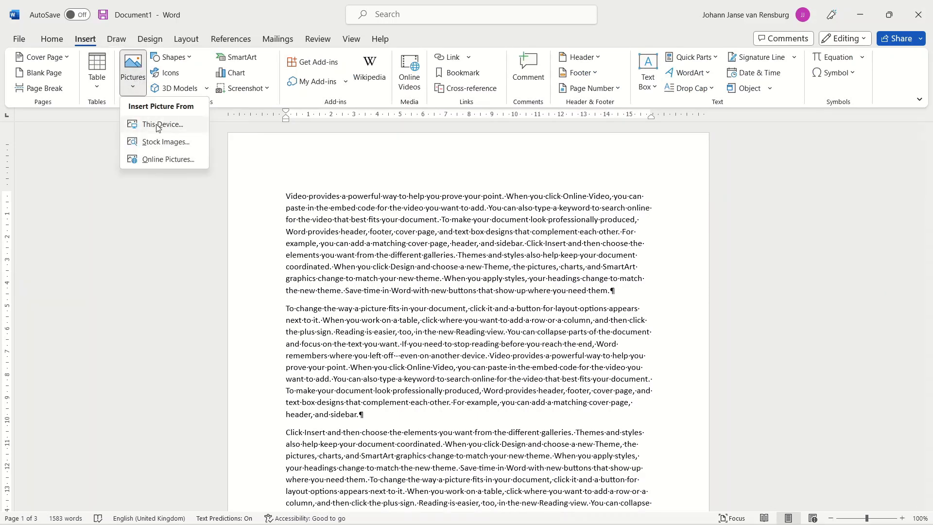
pyautogui.click(158, 126)
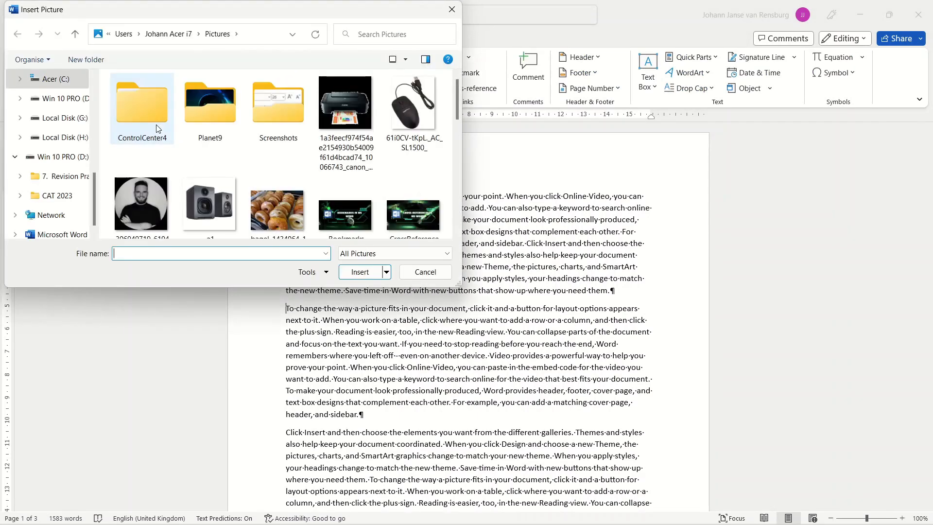
pyautogui.moveTo(130, 13); pyautogui.dragTo(190, 88)
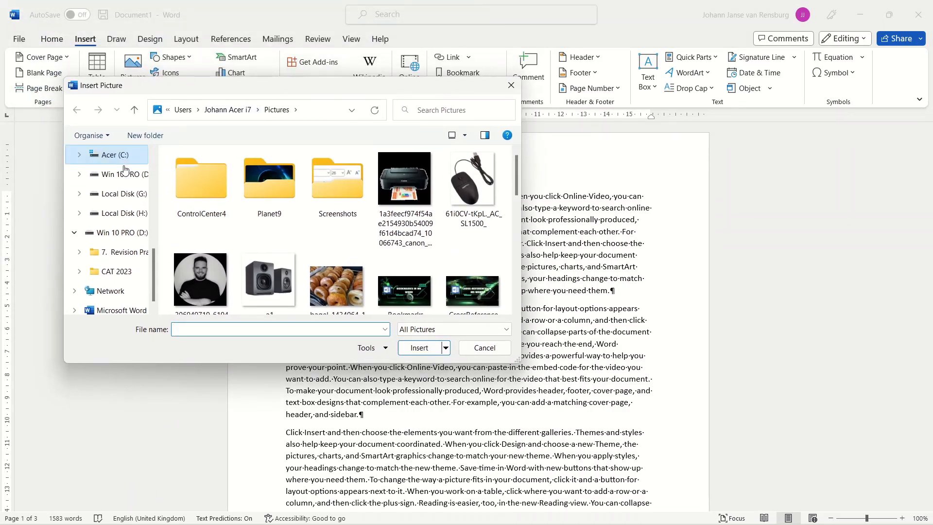
pyautogui.scroll(2, 125, 178)
pyautogui.scroll(3, 123, 178)
pyautogui.click(118, 194)
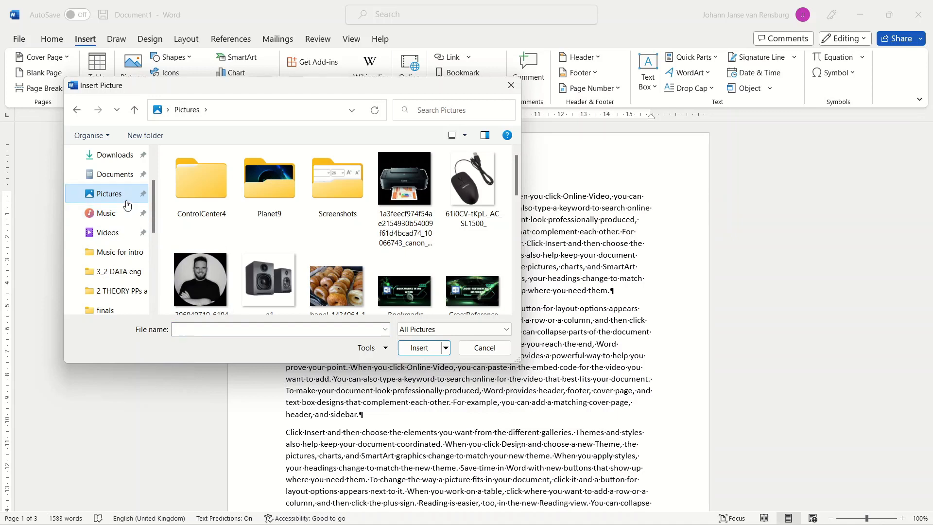
pyautogui.scroll(-3, 320, 228)
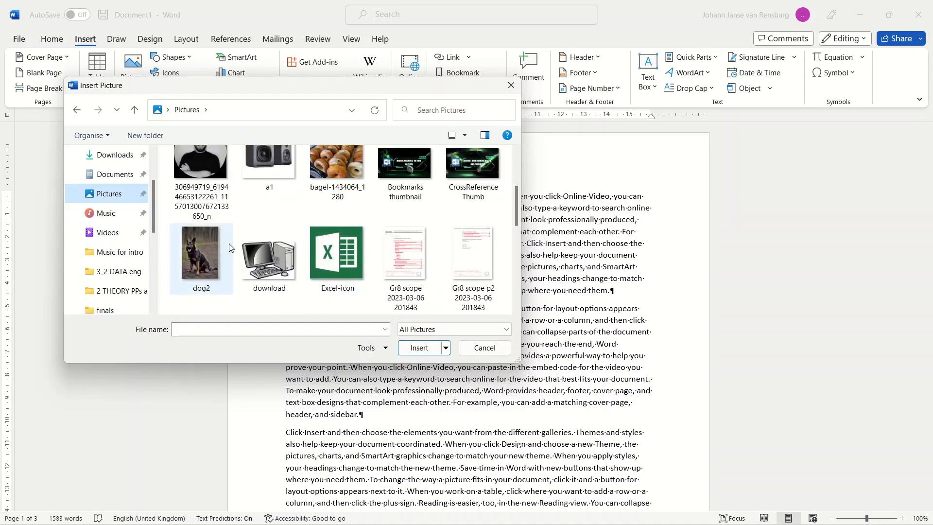
pyautogui.click(199, 250)
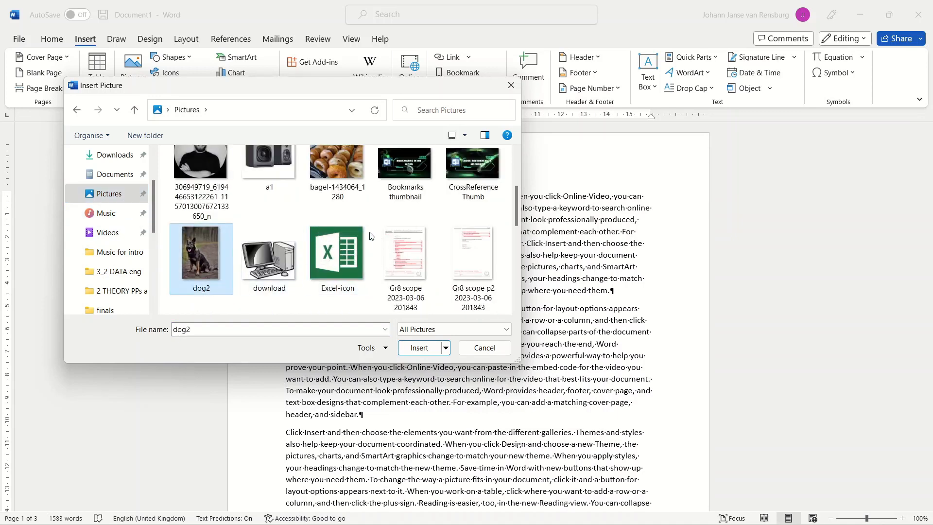
pyautogui.scroll(-3, 301, 228)
pyautogui.click(409, 173)
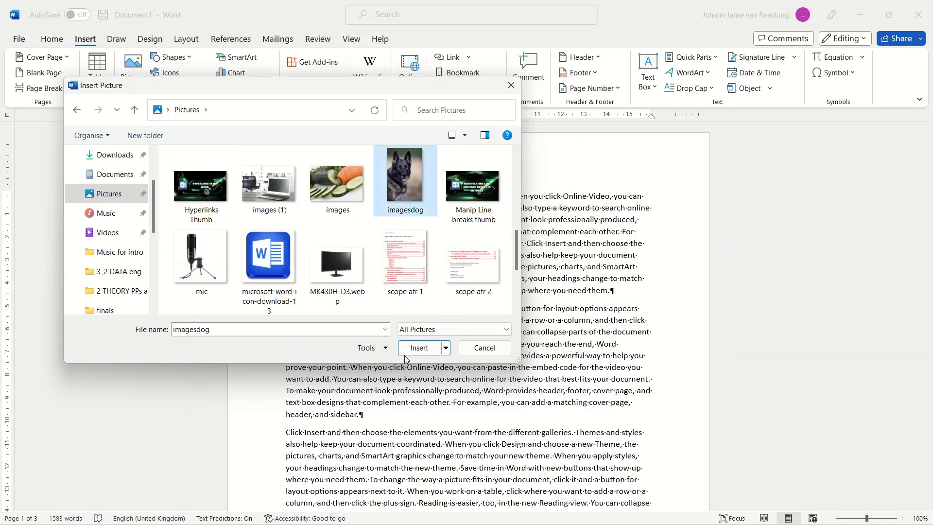
pyautogui.click(430, 354)
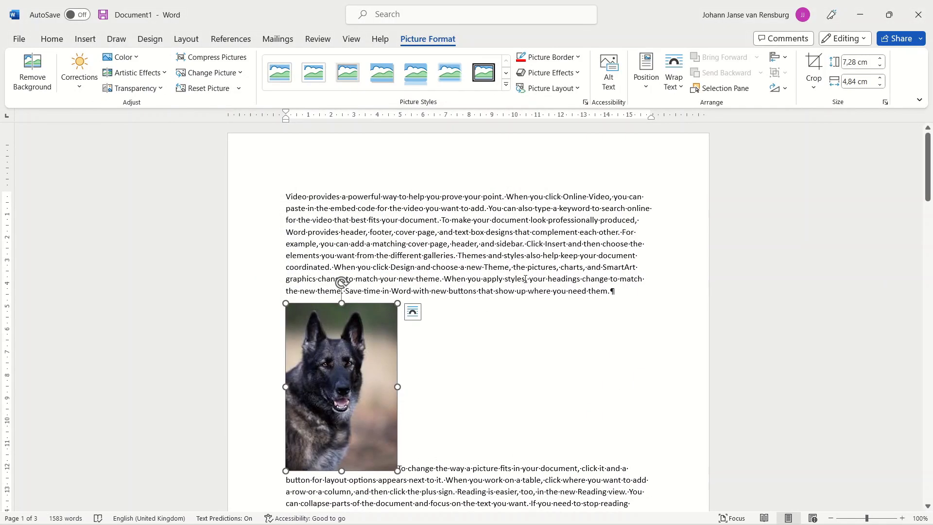
pyautogui.scroll(-2, 525, 279)
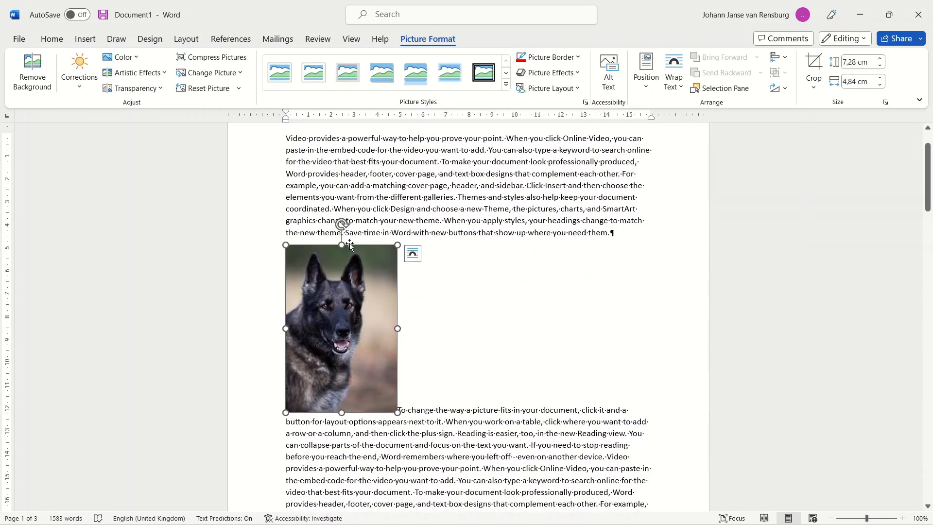
pyautogui.click(414, 256)
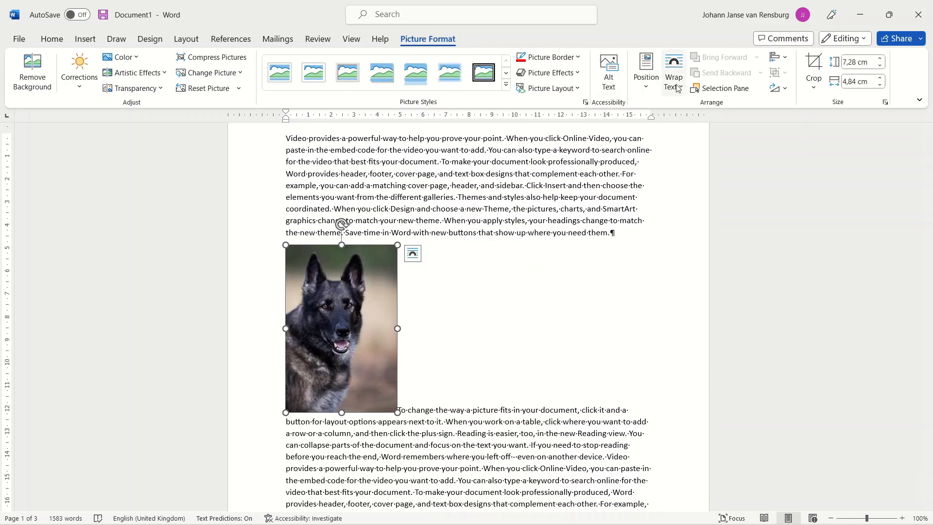
pyautogui.click(404, 190)
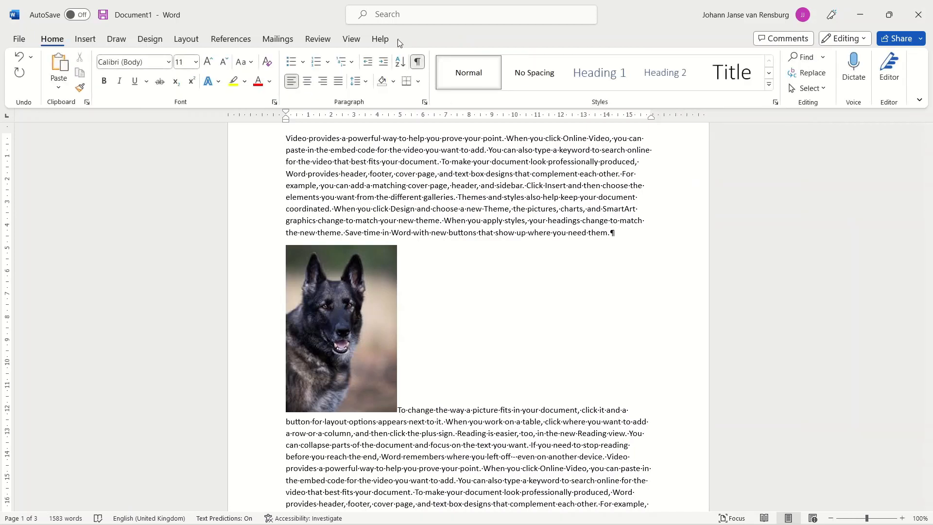
pyautogui.click(364, 290)
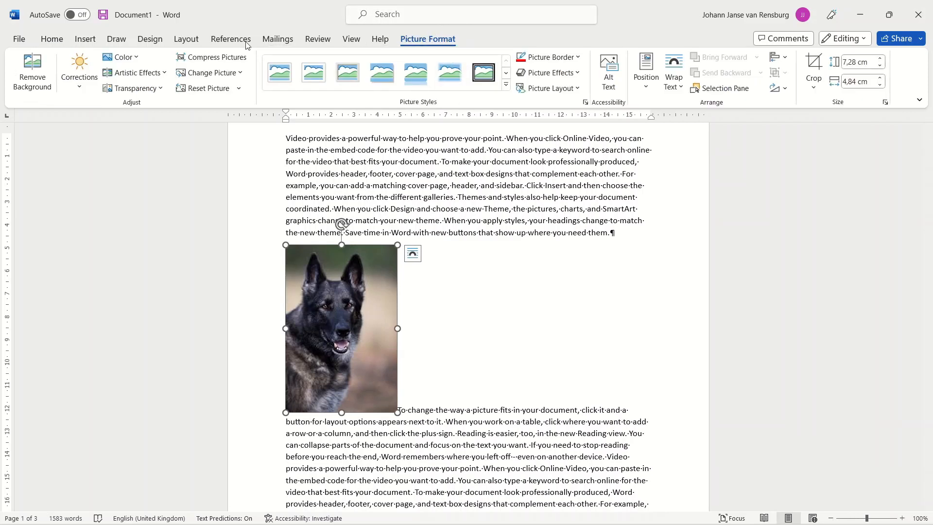
pyautogui.click(231, 39)
pyautogui.click(422, 40)
# Step: Set the dog picture's text wrapping to Tight and fix its position on the page
pyautogui.click(412, 254)
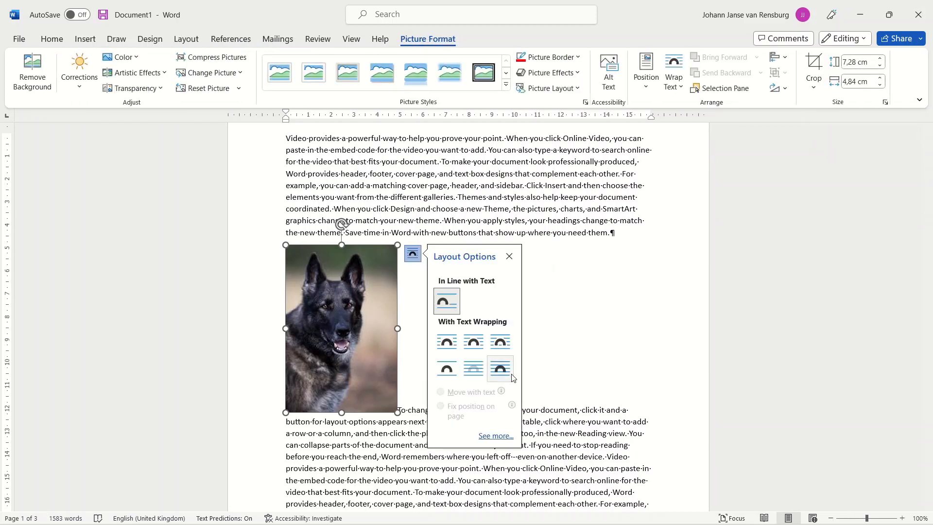
pyautogui.click(478, 348)
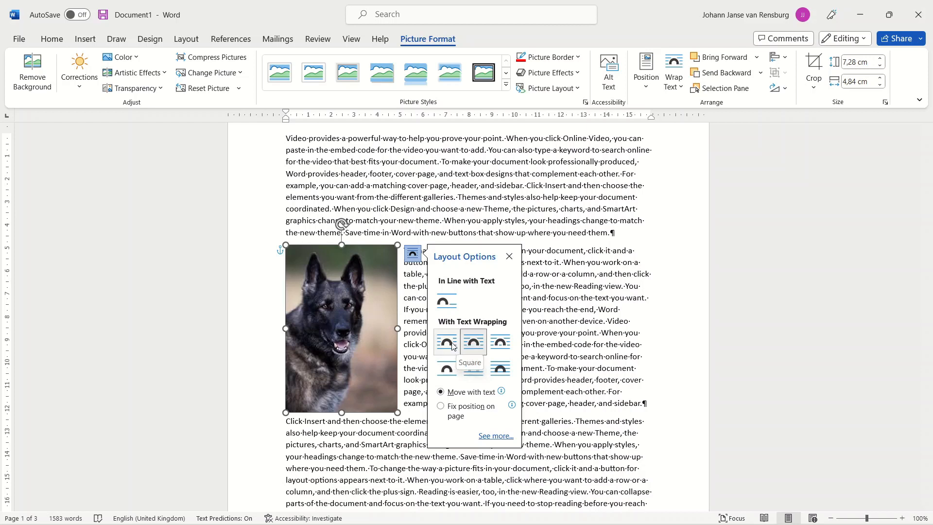
pyautogui.click(473, 343)
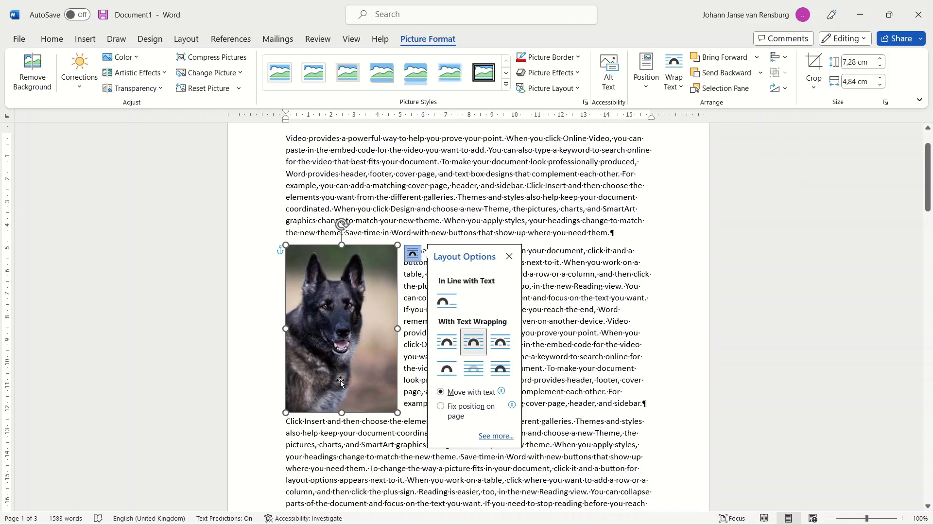
pyautogui.click(442, 407)
pyautogui.scroll(1, 380, 198)
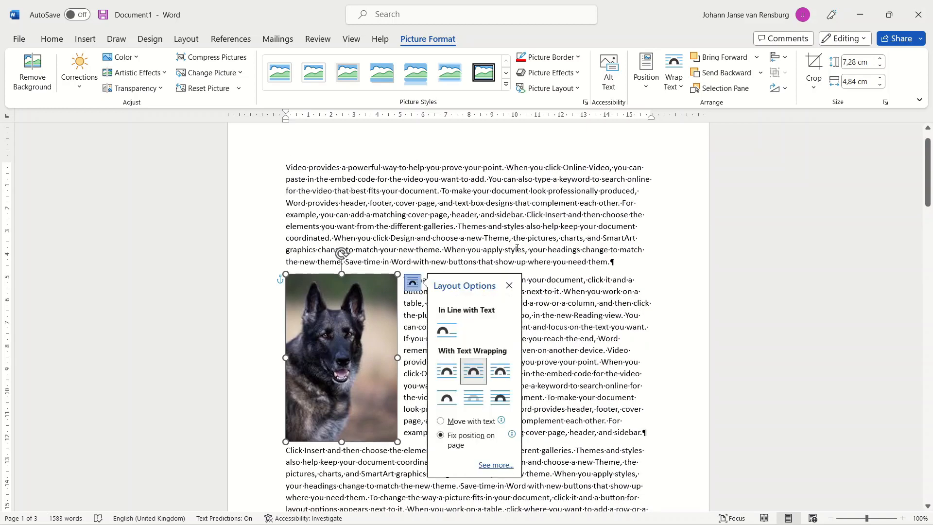
pyautogui.scroll(-1, 517, 248)
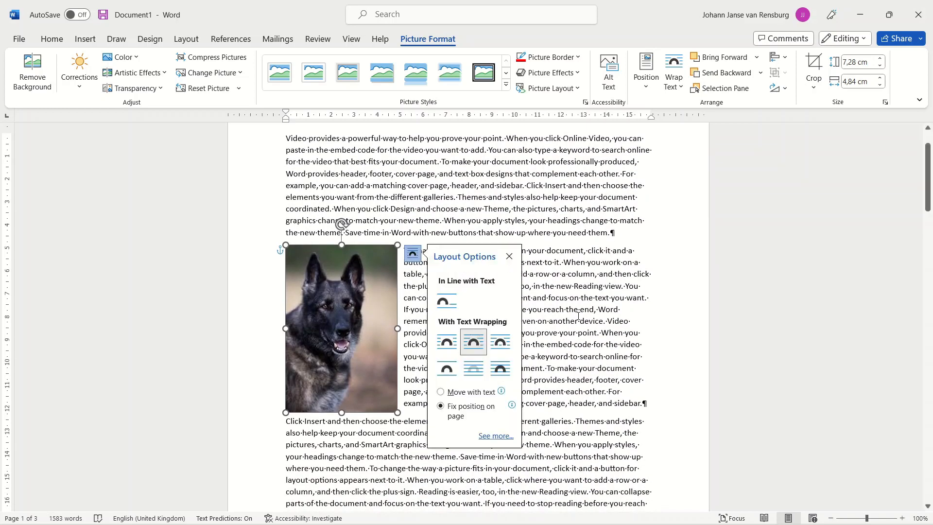
pyautogui.click(578, 315)
# Step: Give the dog picture a red border with a weight of 3 pt
pyautogui.click(345, 316)
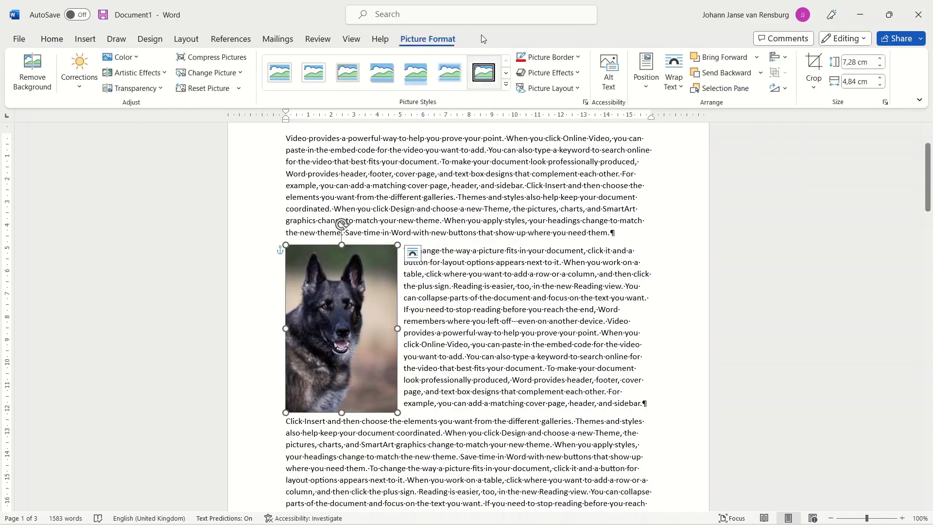
pyautogui.click(562, 59)
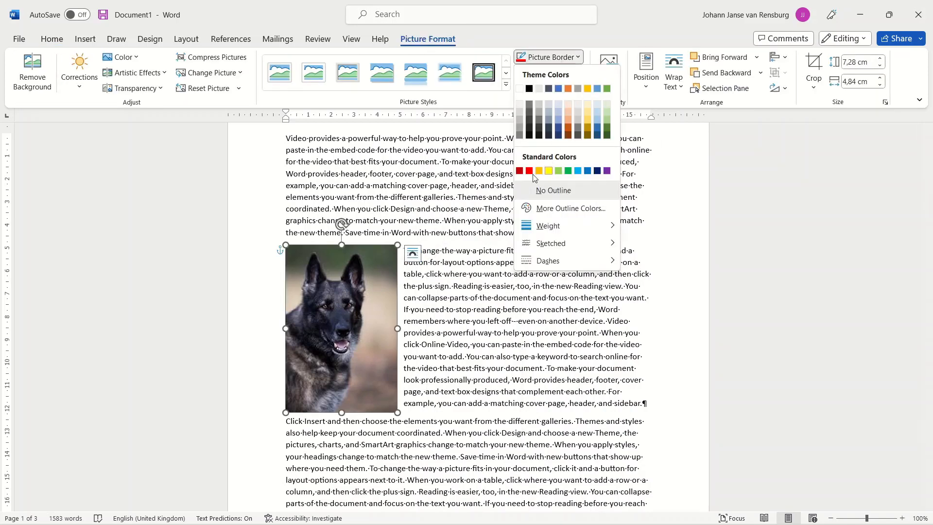
pyautogui.click(529, 170)
pyautogui.click(546, 57)
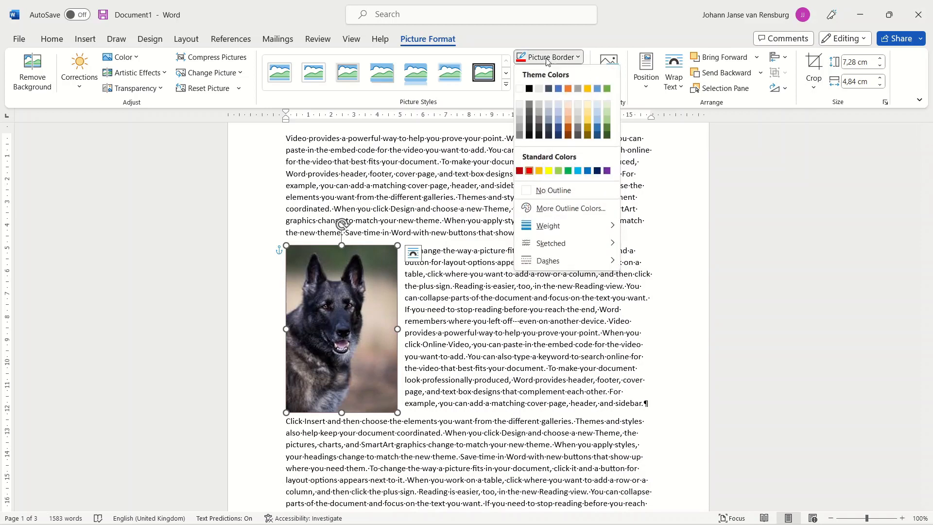
pyautogui.moveTo(559, 225)
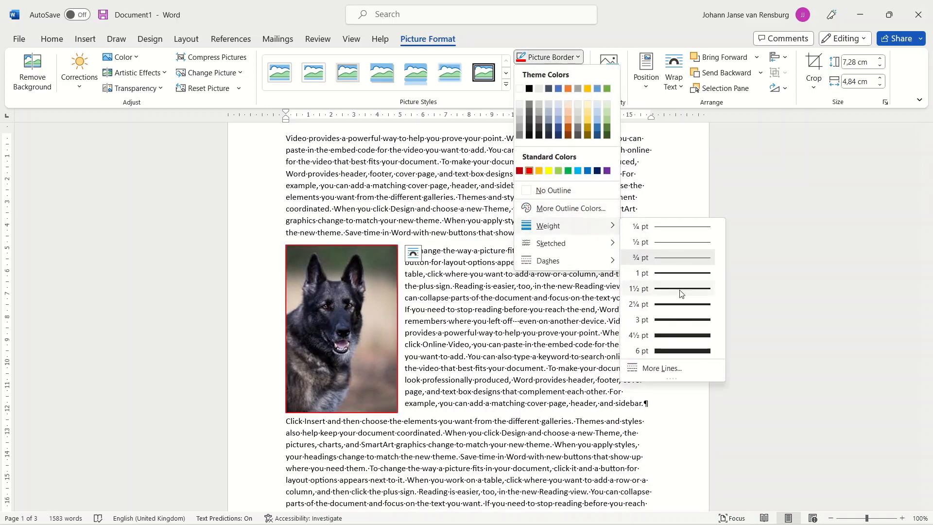
pyautogui.click(685, 319)
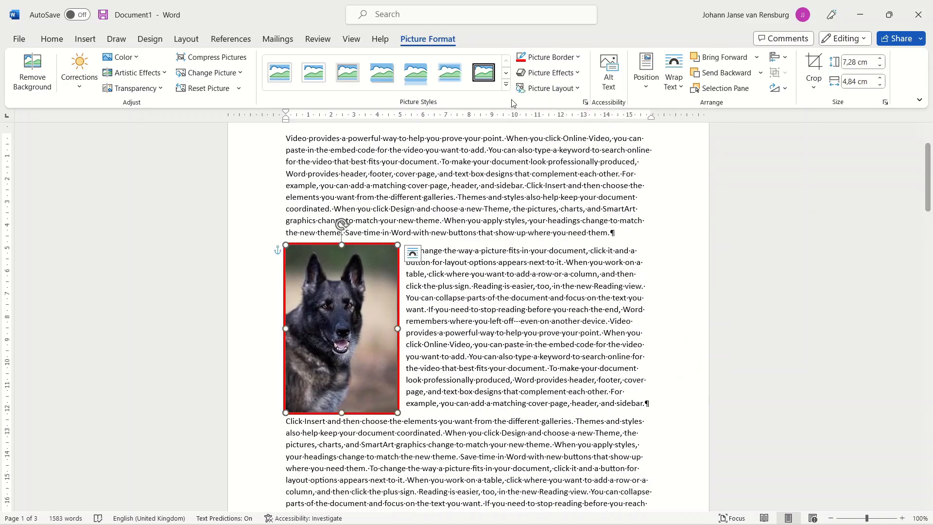
# Step: Apply the soft-edged rectangle picture style to the dog picture and strengthen its soft edges with the fifth soft edge variation
pyautogui.click(445, 76)
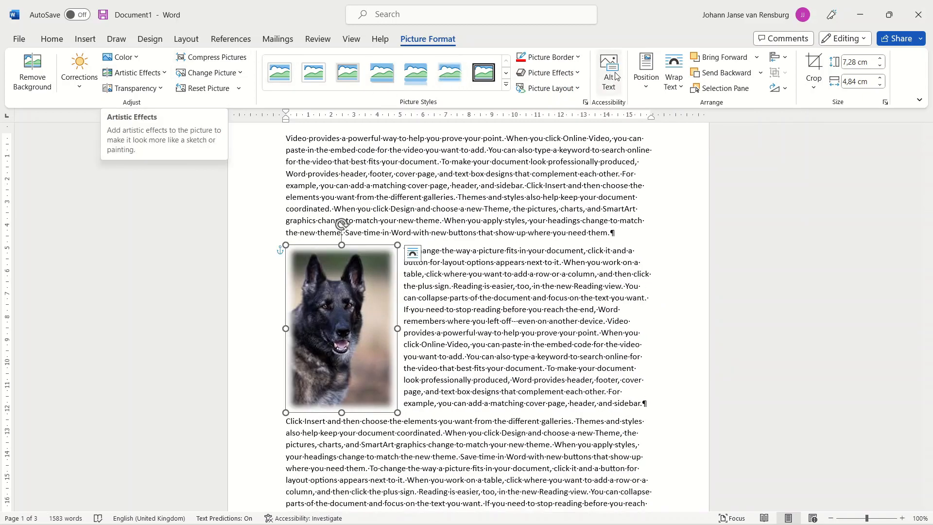
pyautogui.click(546, 72)
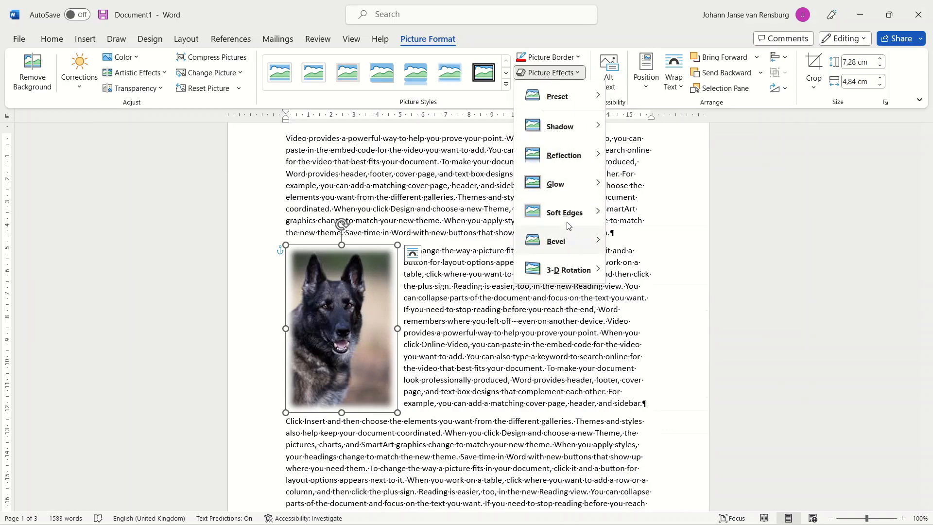
pyautogui.moveTo(567, 223)
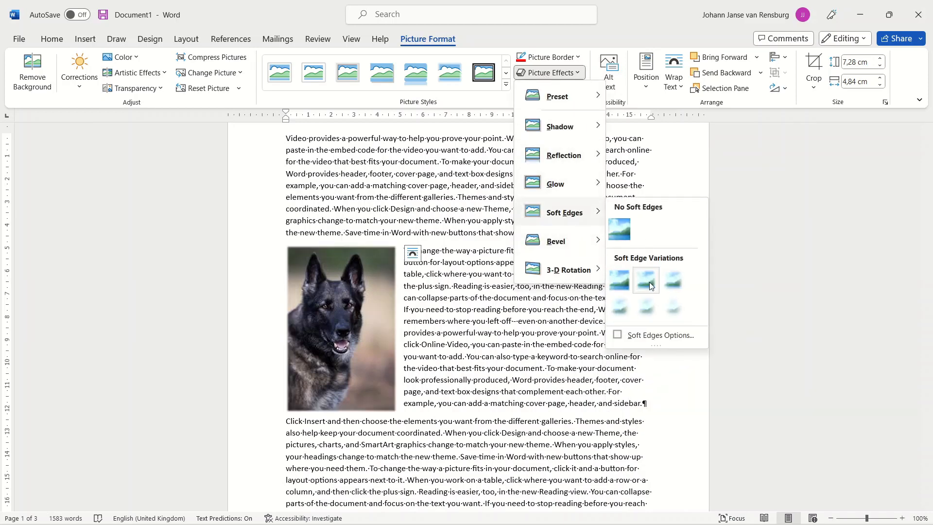
pyautogui.click(646, 309)
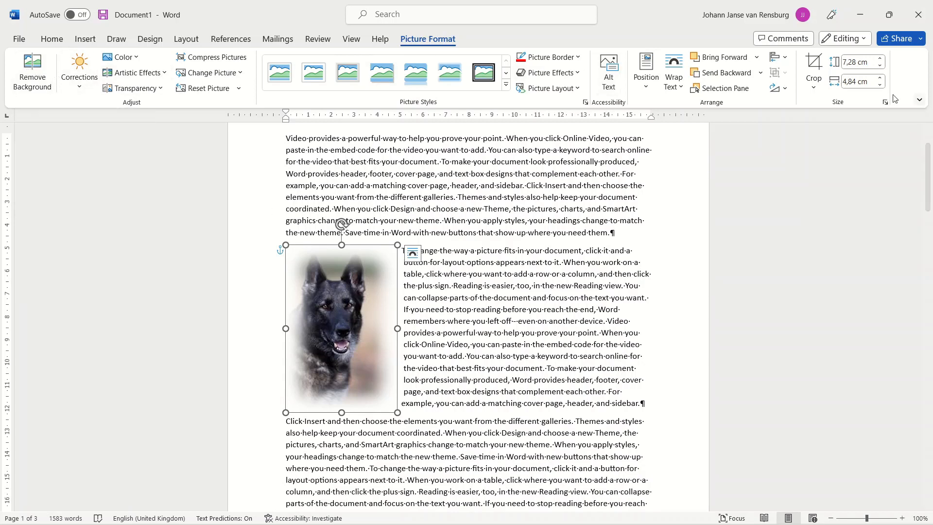
# Step: Enlarge the dog picture proportionally by raising its width to 6,9 cm
pyautogui.click(814, 85)
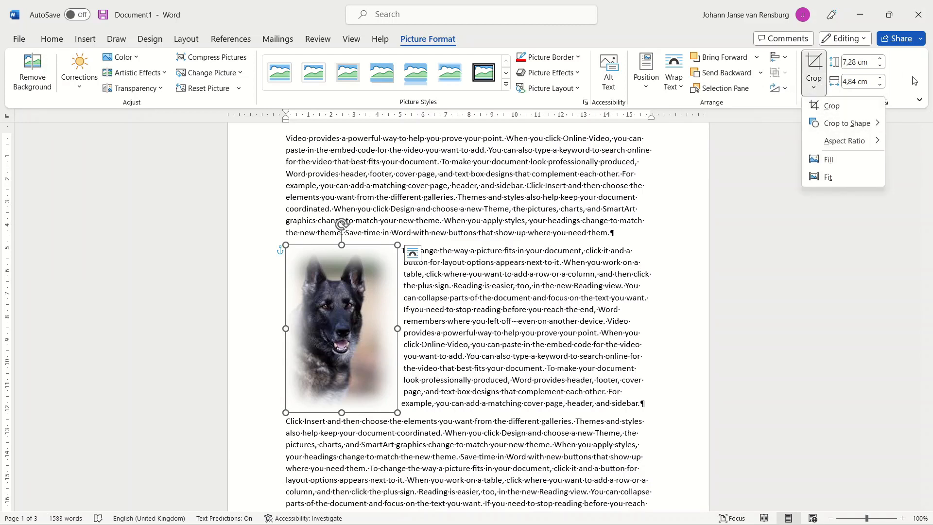
pyautogui.click(864, 85)
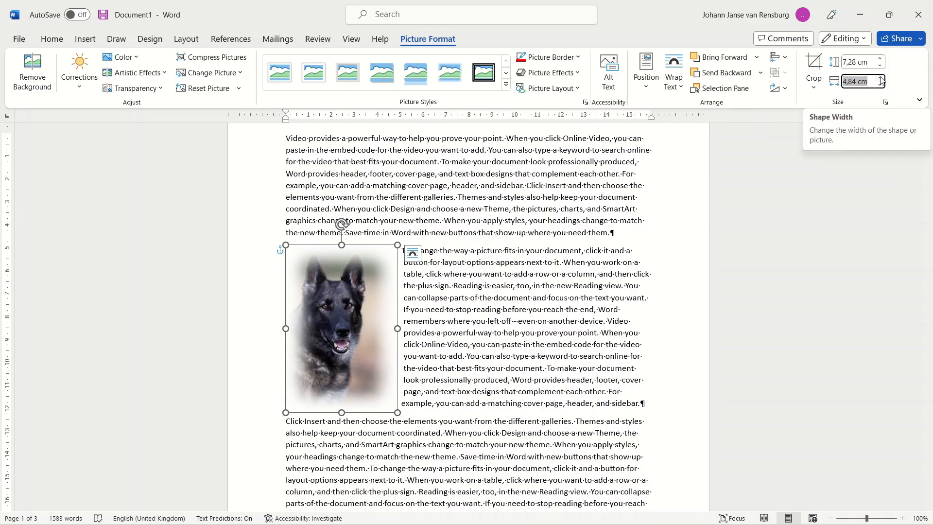
pyautogui.click(880, 78)
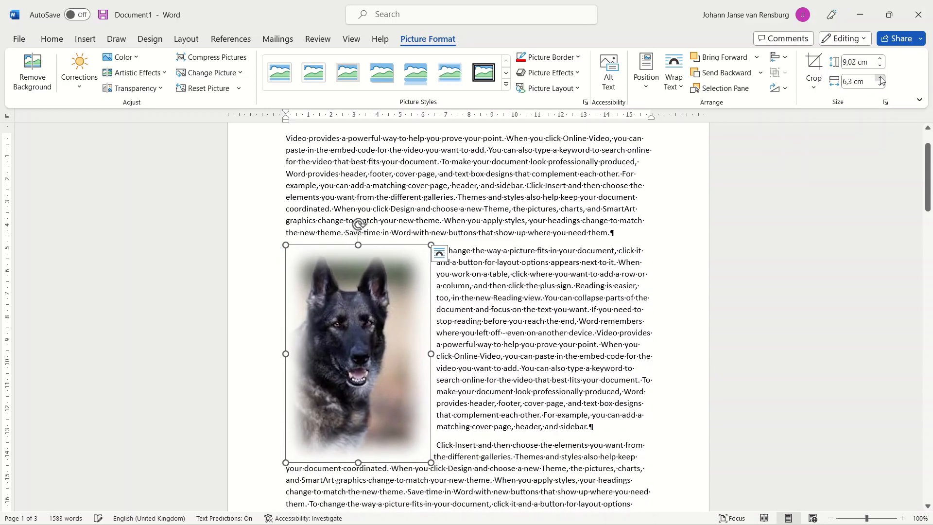
pyautogui.click(880, 79)
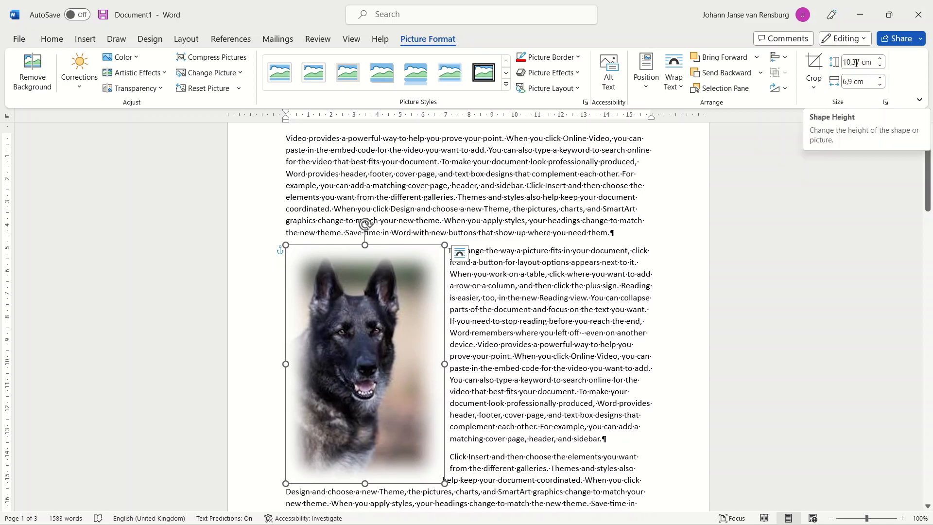
# Step: Unlock the dog picture's aspect ratio and resize it to 8 cm high and 5,6 cm wide
pyautogui.click(885, 103)
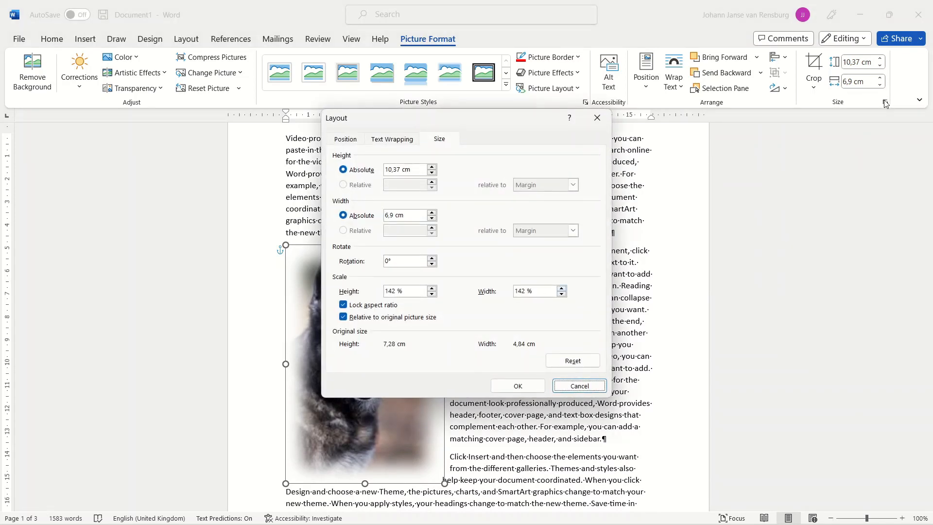
pyautogui.click(344, 304)
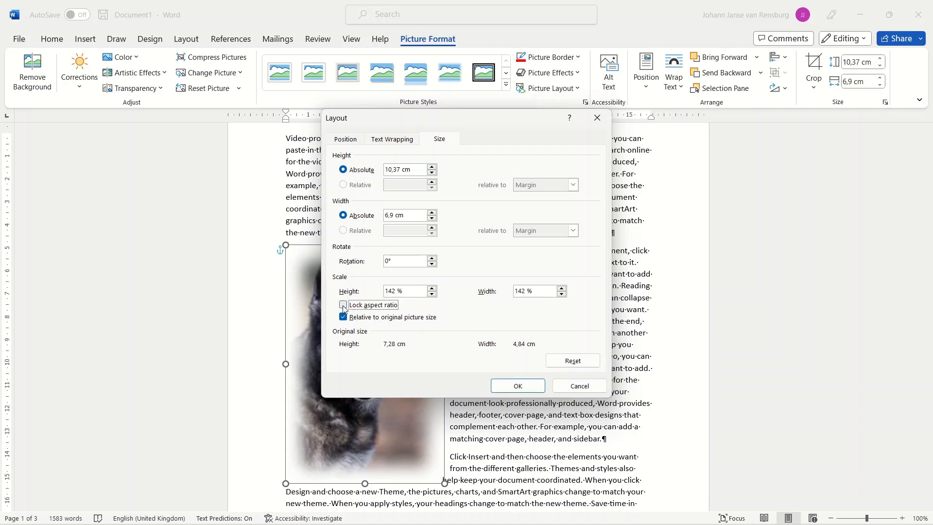
pyautogui.click(518, 385)
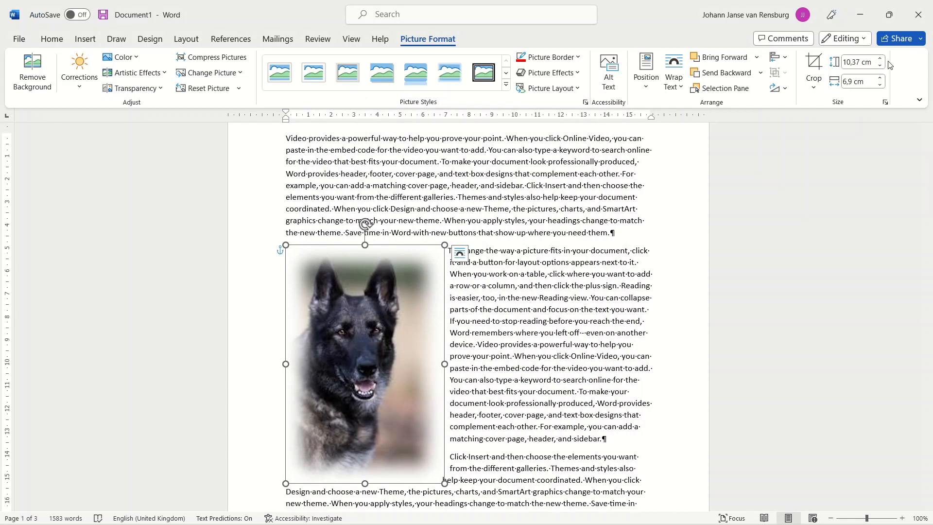
pyautogui.moveTo(879, 79); pyautogui.dragTo(881, 64)
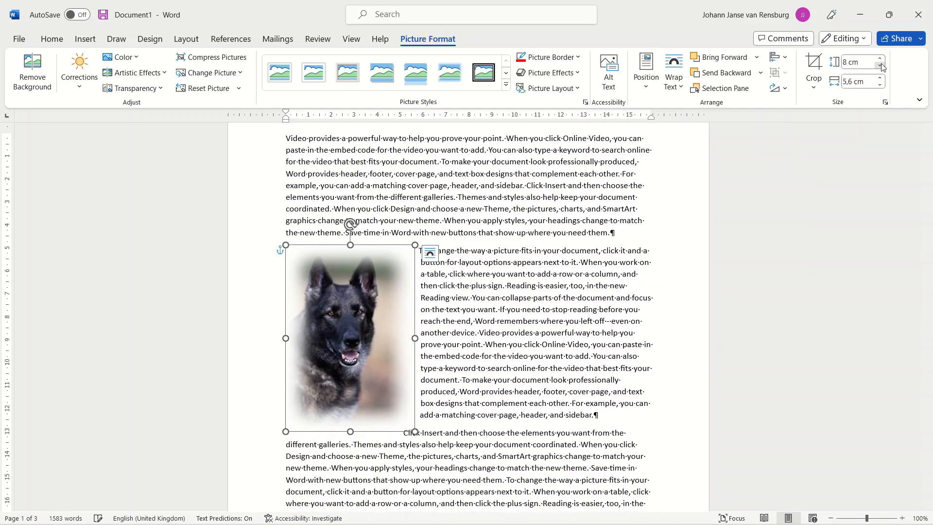
# Step: Insert the dog2 picture from the Pictures folder at "If you" in the second paragraph
pyautogui.click(514, 305)
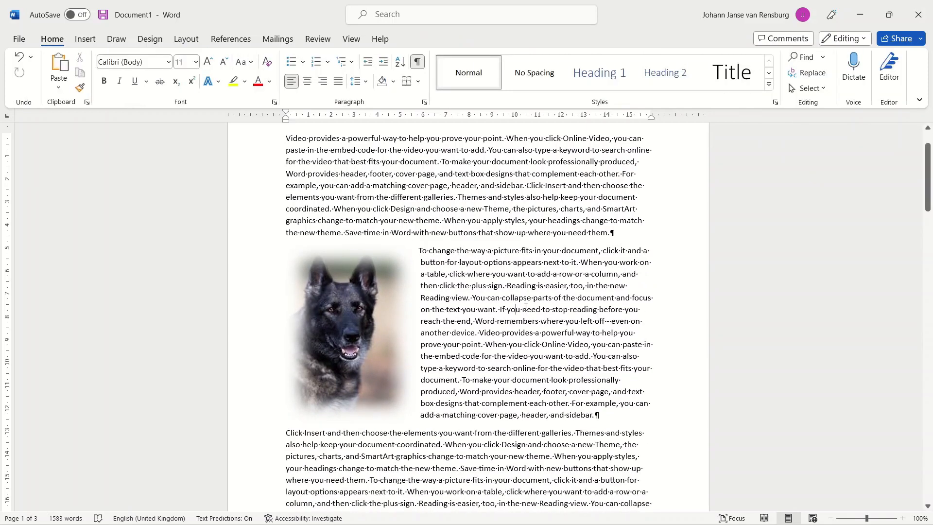
pyautogui.click(85, 41)
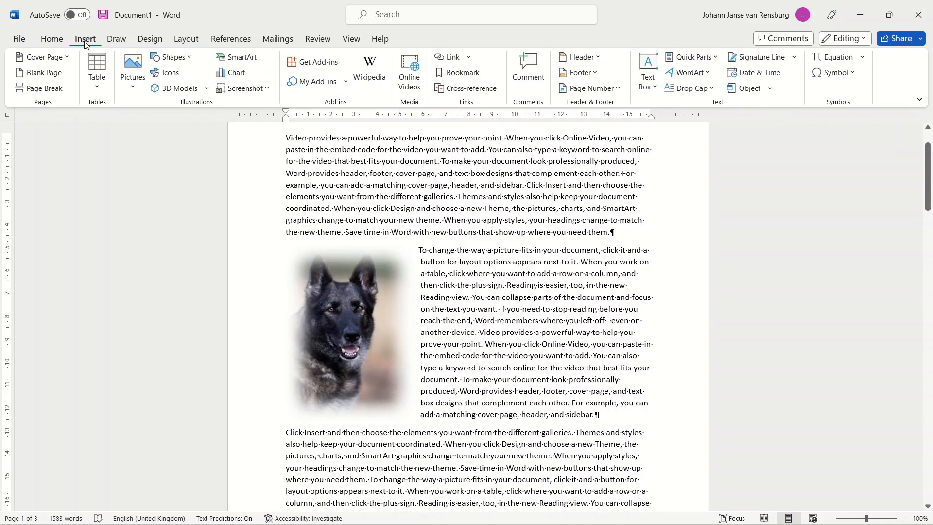
pyautogui.click(131, 89)
pyautogui.click(162, 124)
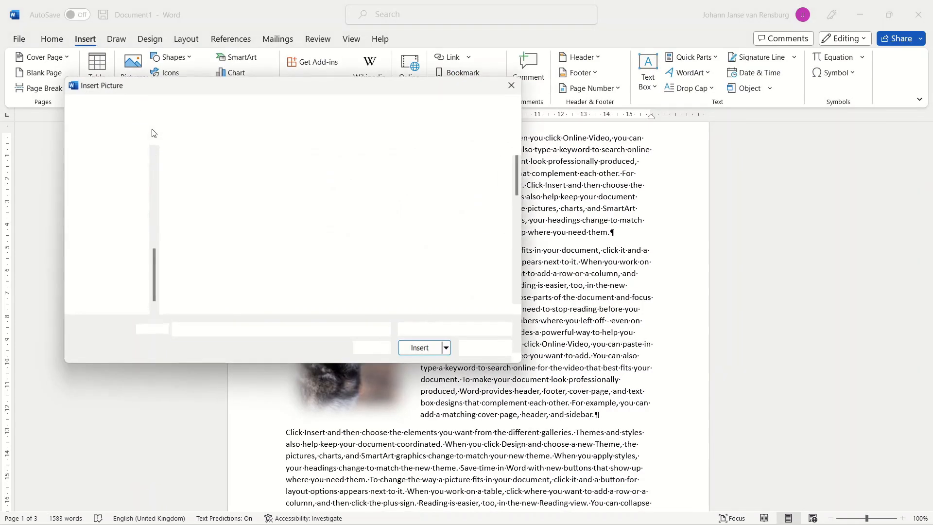
pyautogui.scroll(-5, 231, 244)
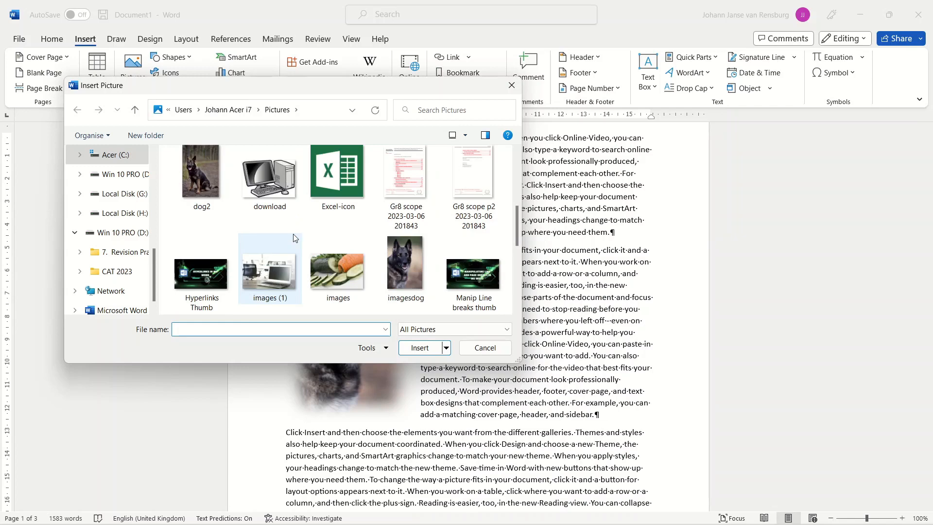
pyautogui.click(209, 169)
pyautogui.click(413, 349)
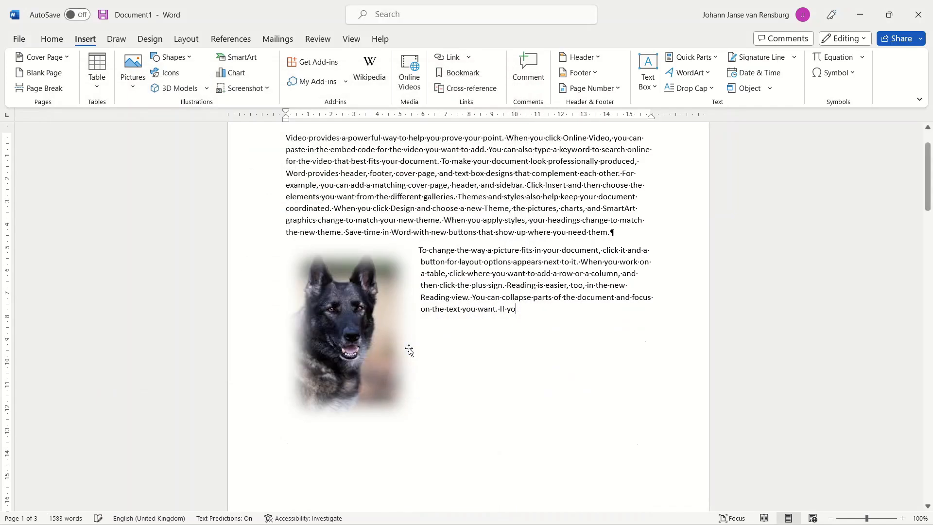
# Step: Set the new dog picture's text wrapping to Tight and fix its position on the page
pyautogui.scroll(-4, 543, 309)
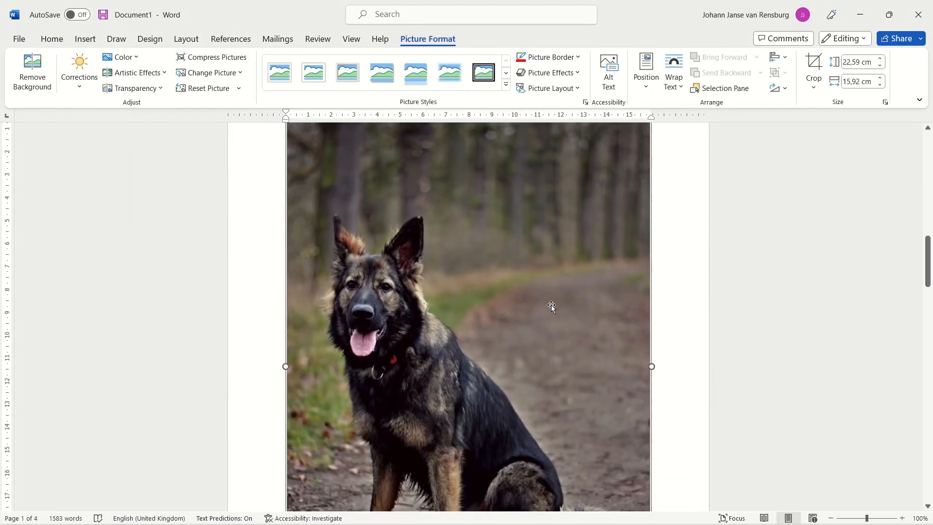
pyautogui.scroll(3, 530, 294)
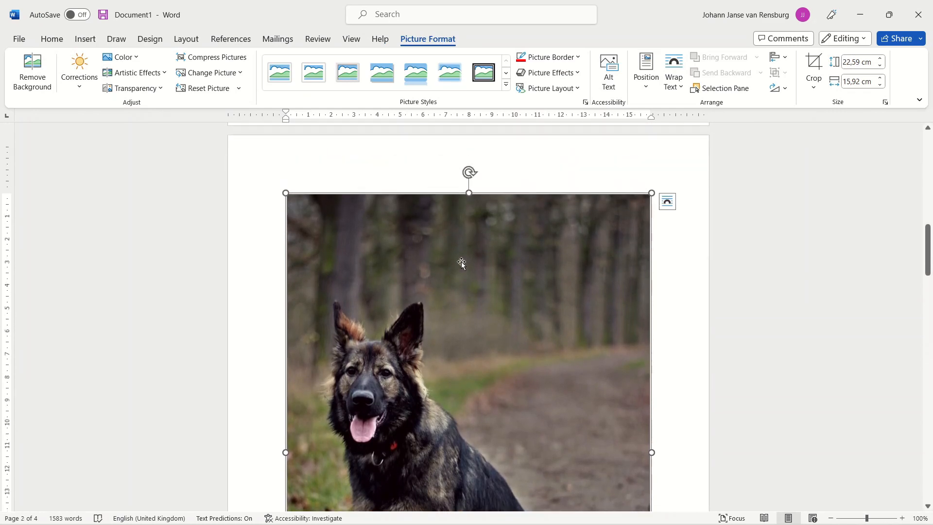
pyautogui.scroll(10, 511, 278)
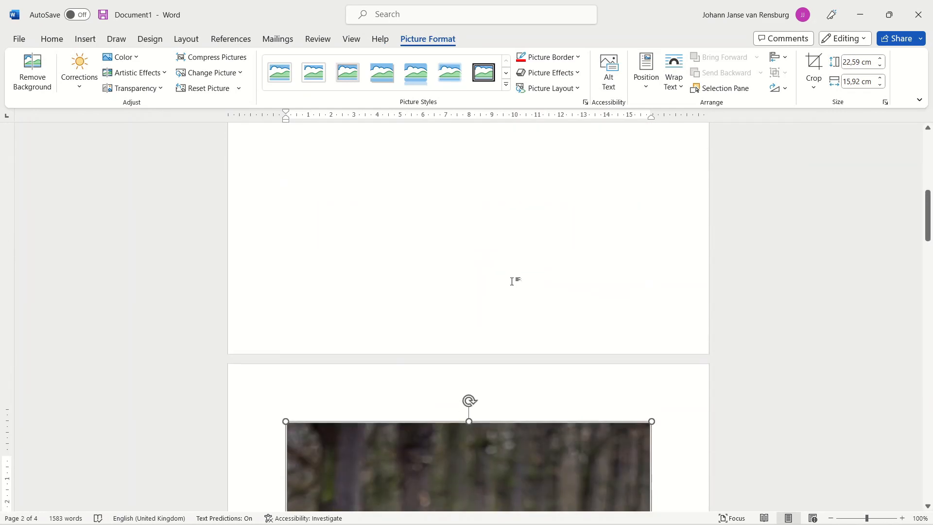
pyautogui.scroll(3, 514, 284)
pyautogui.scroll(-10, 518, 274)
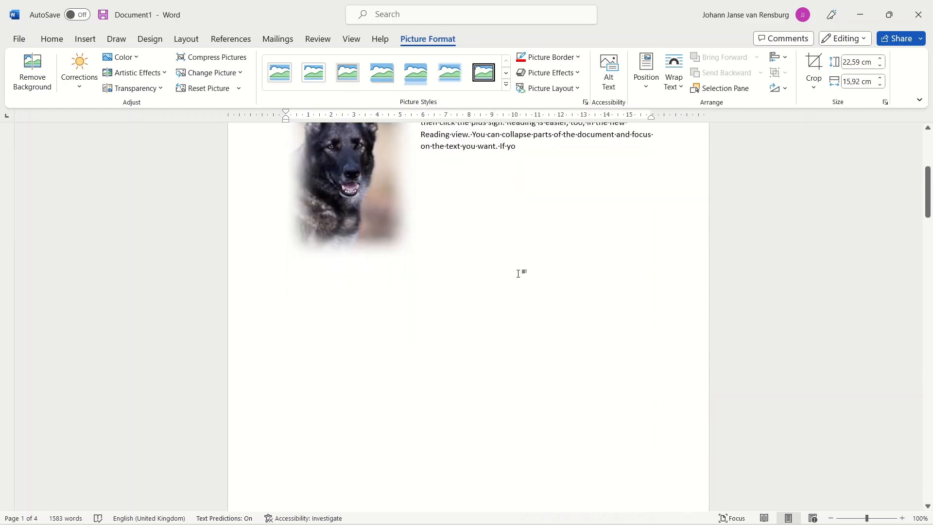
pyautogui.scroll(-6, 517, 274)
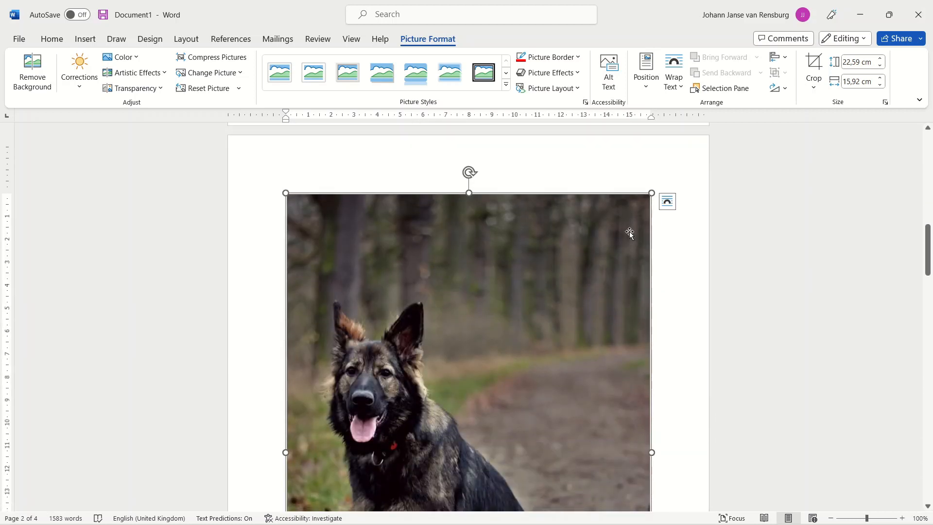
pyautogui.click(669, 204)
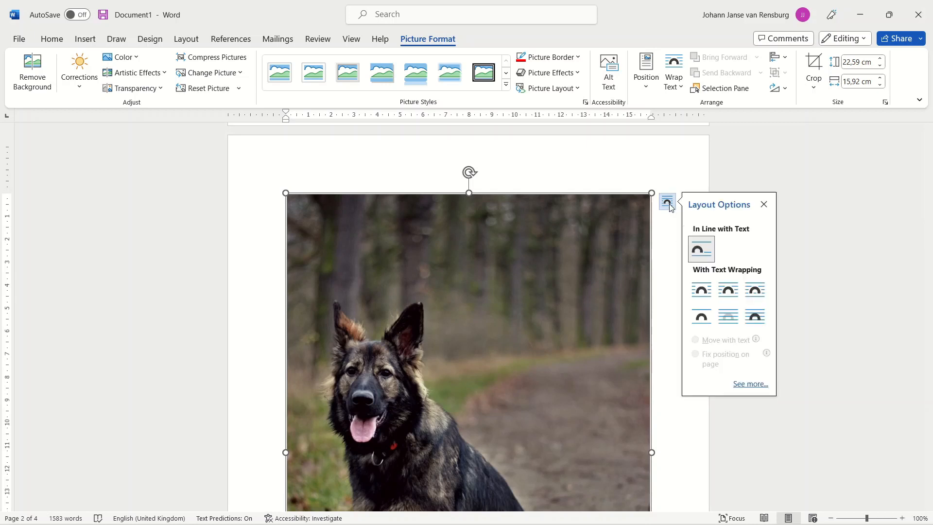
pyautogui.click(732, 296)
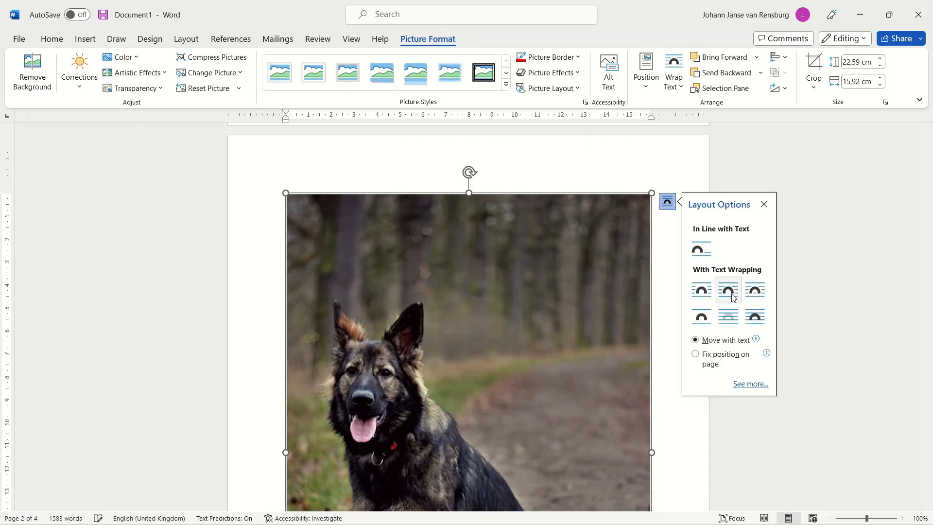
pyautogui.click(696, 354)
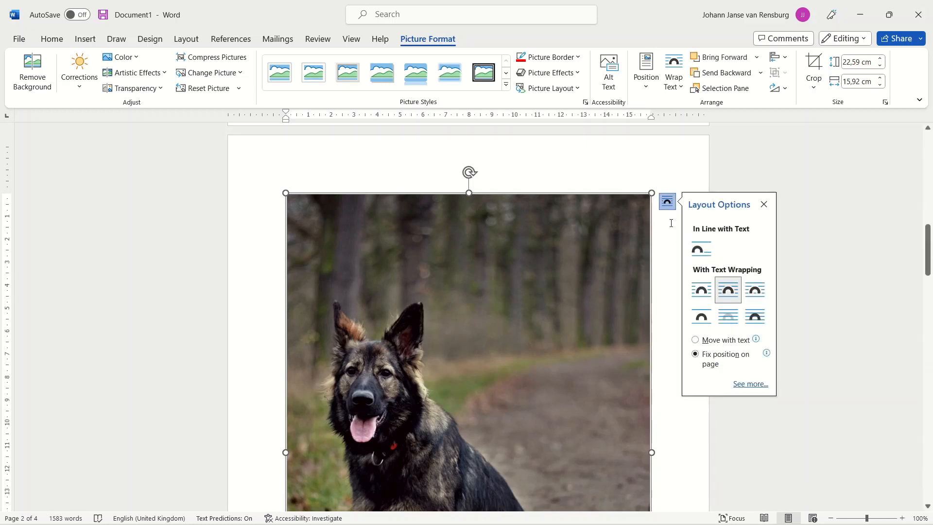
# Step: Shrink the new dog picture to about 8,85 cm by 6,24 cm and place it at the right of the second paragraph
pyautogui.moveTo(652, 193); pyautogui.dragTo(511, 392)
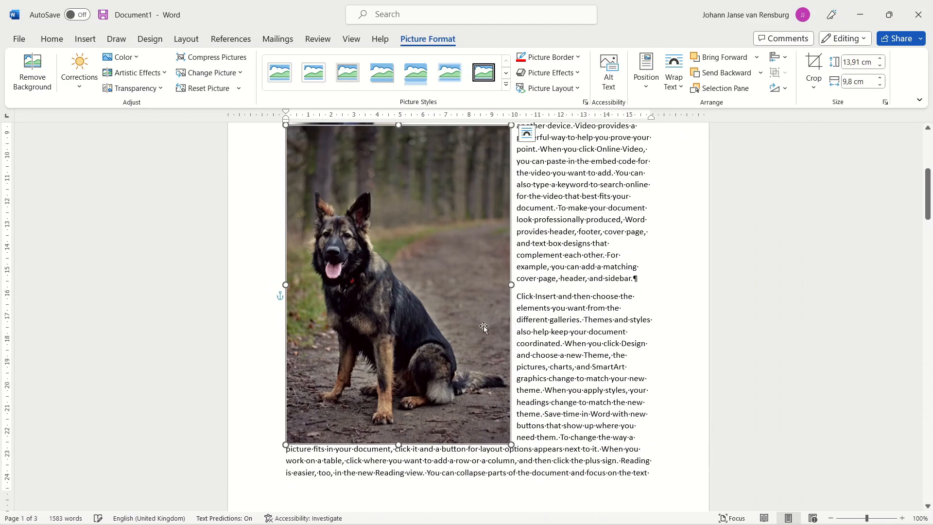
pyautogui.scroll(4, 484, 327)
pyautogui.moveTo(420, 414); pyautogui.dragTo(605, 321)
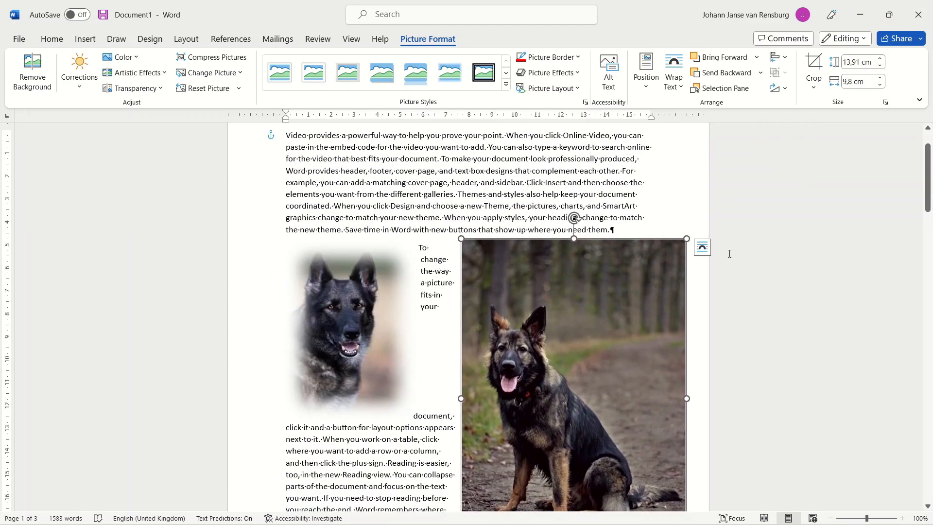
pyautogui.moveTo(686, 237); pyautogui.dragTo(605, 355)
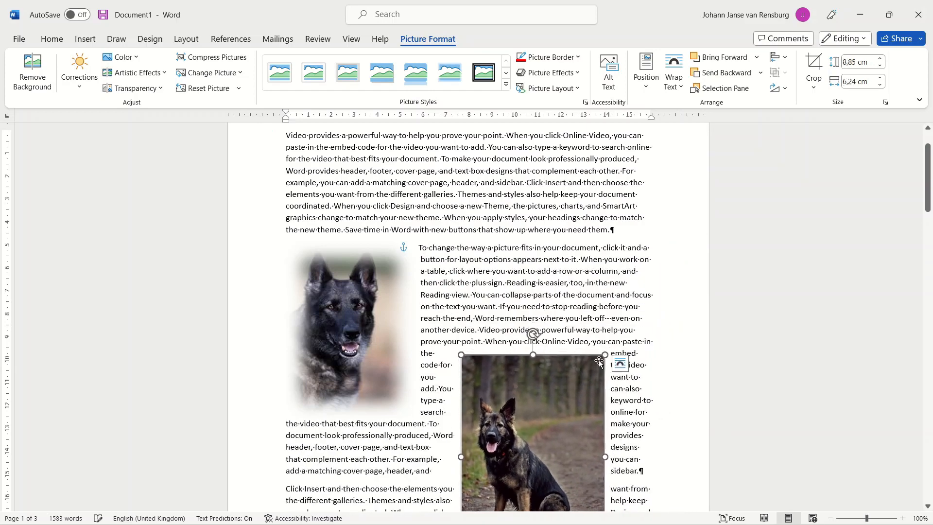
pyautogui.moveTo(553, 403); pyautogui.dragTo(600, 297)
pyautogui.moveTo(609, 290); pyautogui.dragTo(611, 290)
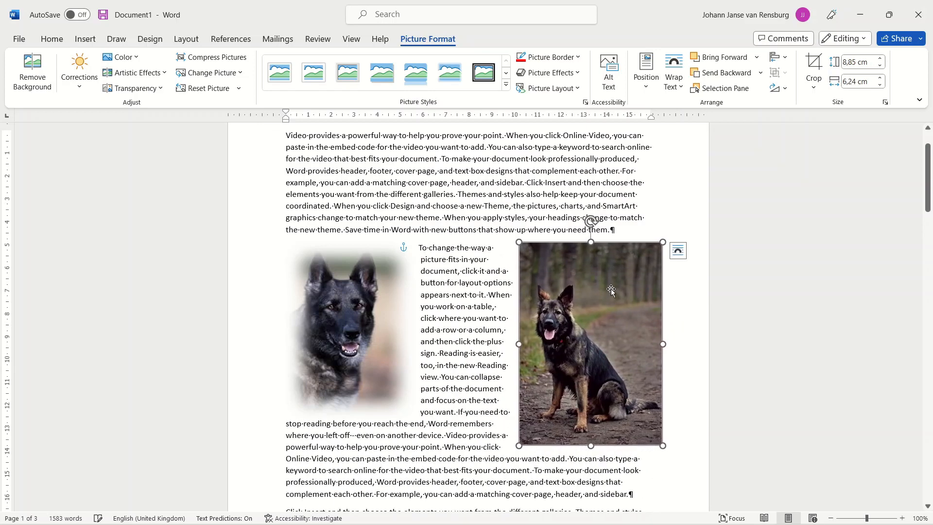
# Step: Reduce the sitting dog picture's height to 7,7 cm, matching the soft-edged picture, and align it with the right margin
pyautogui.click(347, 297)
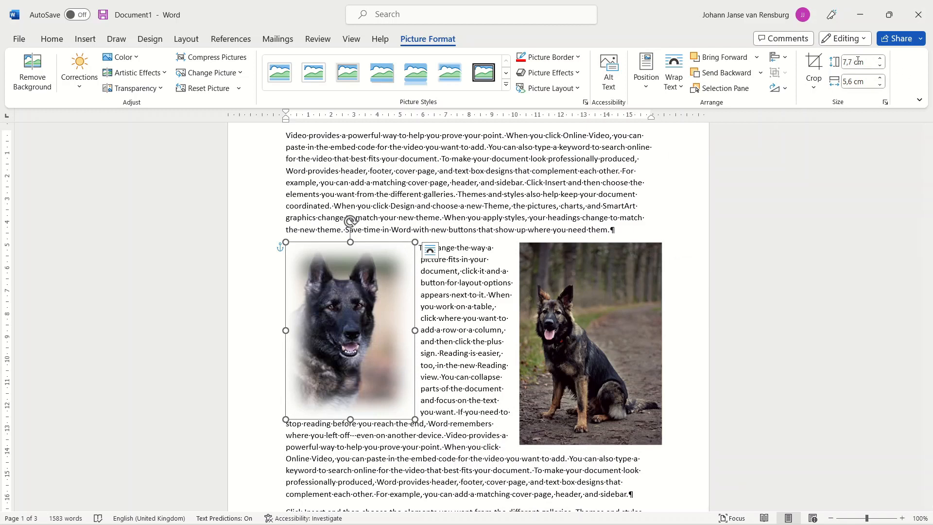
pyautogui.click(617, 302)
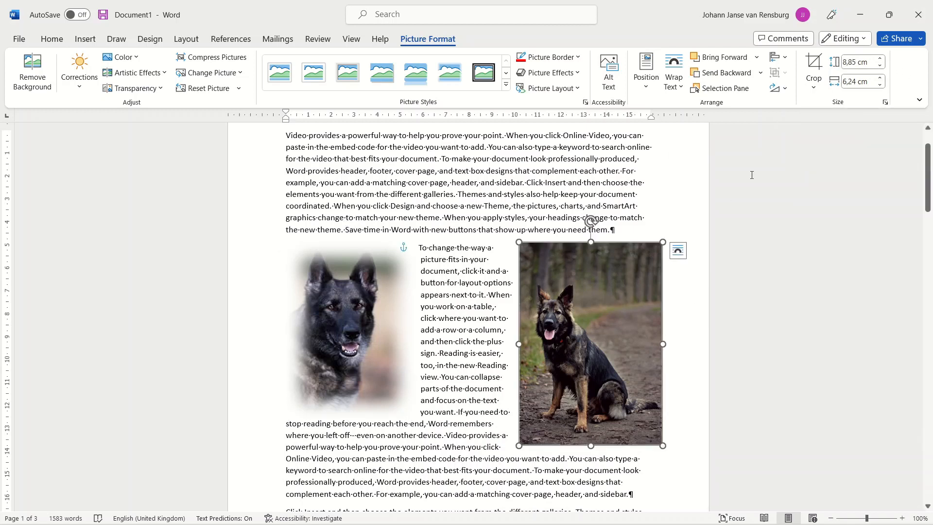
pyautogui.click(880, 65)
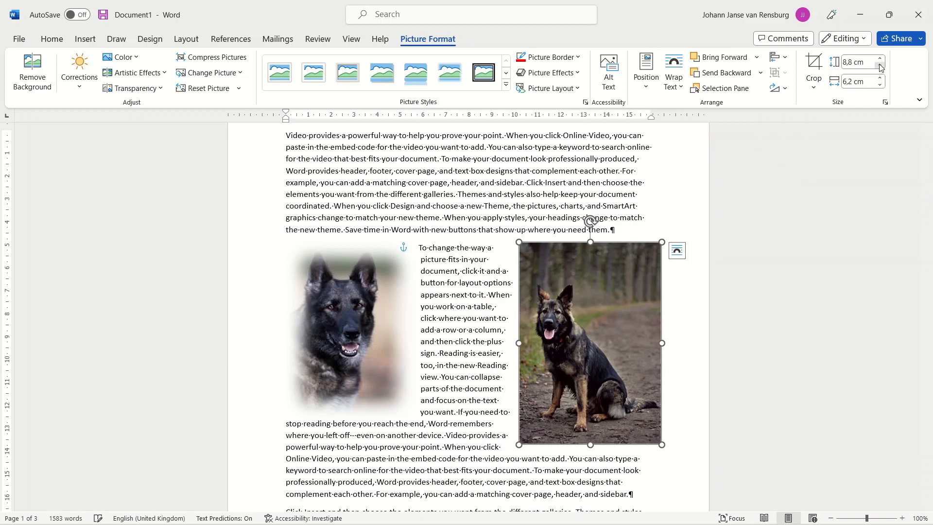
pyautogui.click(880, 65)
pyautogui.click(880, 65)
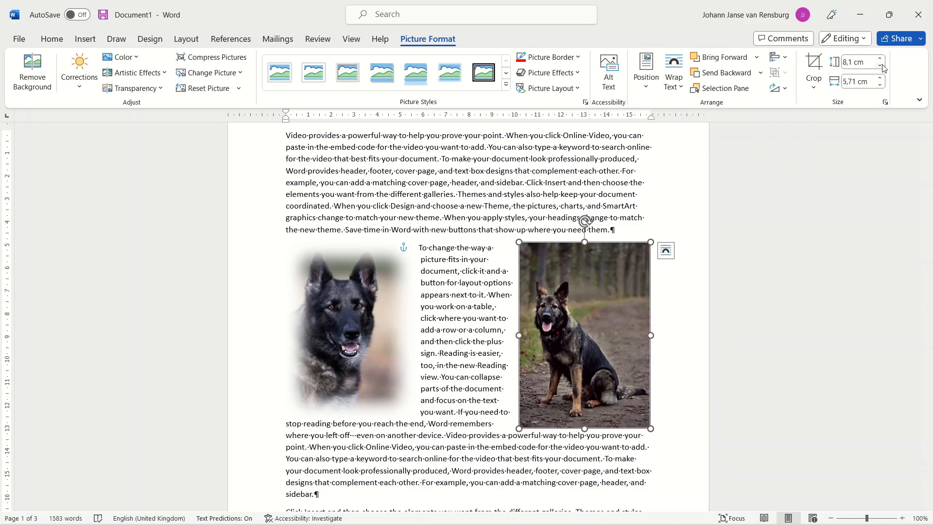
pyautogui.click(880, 65)
pyautogui.click(880, 65)
pyautogui.click(880, 65)
pyautogui.click(879, 65)
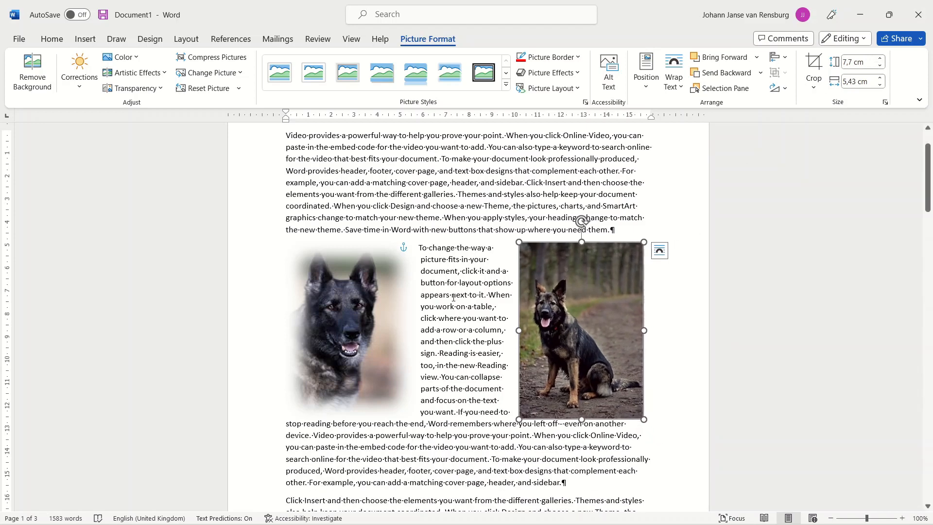
pyautogui.moveTo(564, 309); pyautogui.dragTo(571, 308)
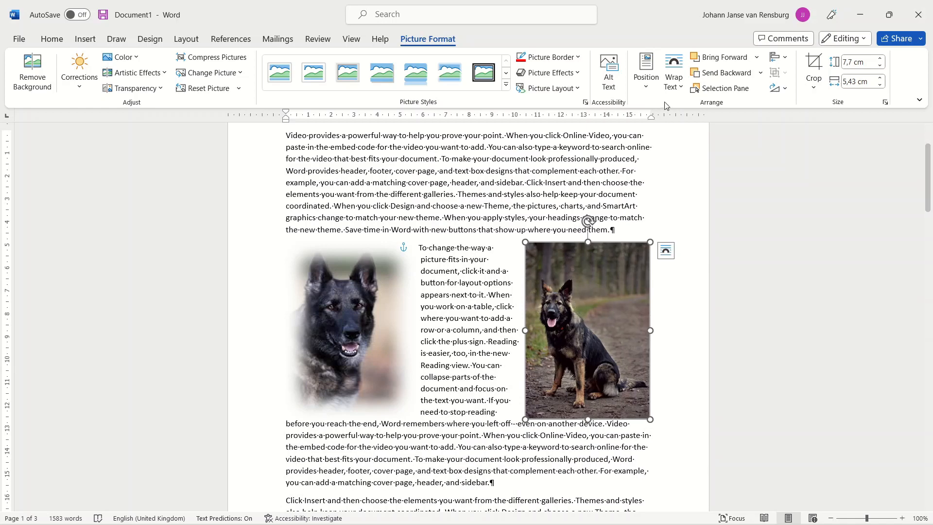
# Step: Show the list of the document's objects and select Picture 17 and Picture 18 in turn to identify each
pyautogui.click(724, 89)
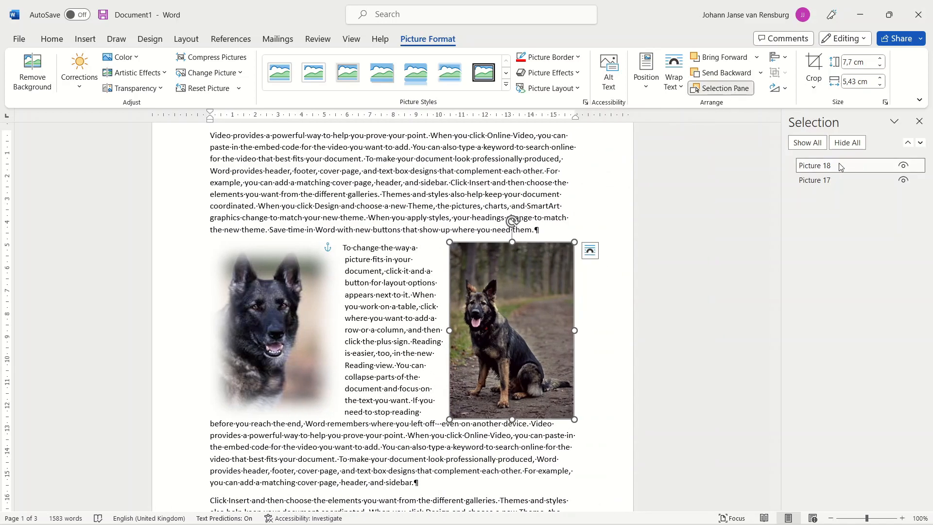
pyautogui.click(820, 179)
pyautogui.click(821, 165)
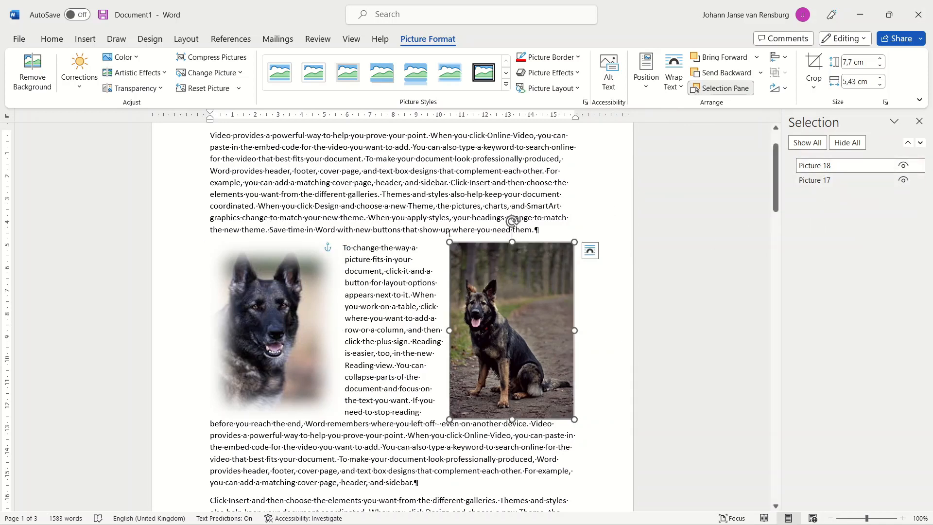
pyautogui.click(824, 179)
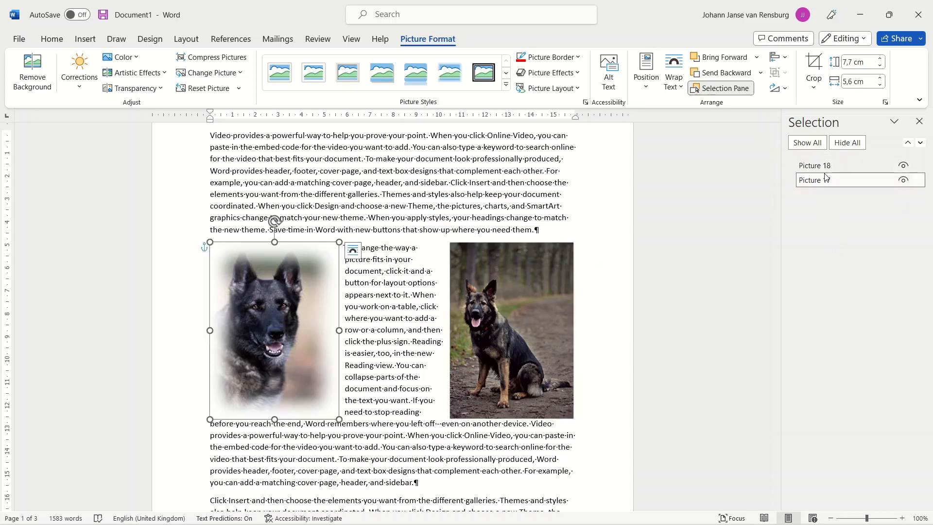
pyautogui.press('Up')
pyautogui.click(824, 180)
pyautogui.click(566, 290)
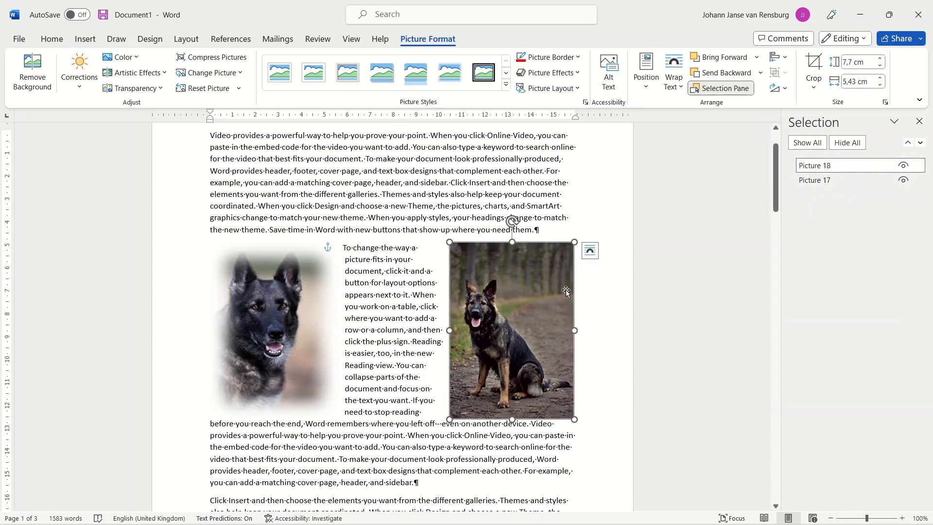
# Step: Move the sitting dog picture over the soft-edged one and select the covered Picture 17 by its name
pyautogui.moveTo(505, 314); pyautogui.dragTo(270, 308)
pyautogui.click(414, 304)
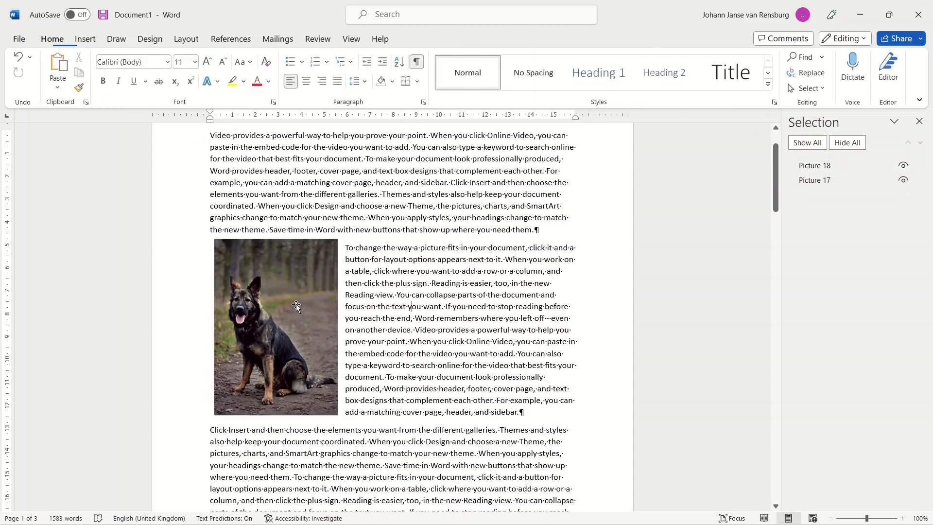
pyautogui.click(281, 290)
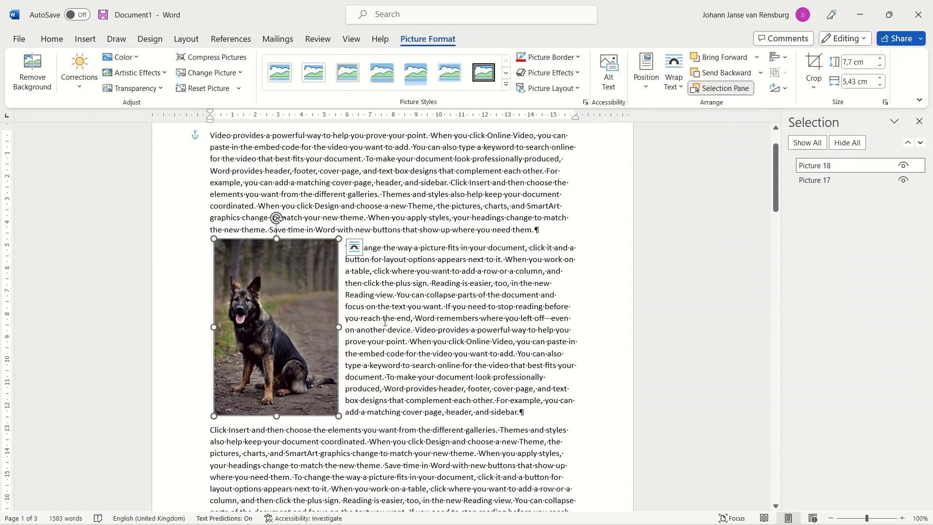
pyautogui.click(384, 321)
pyautogui.click(290, 286)
pyautogui.click(816, 180)
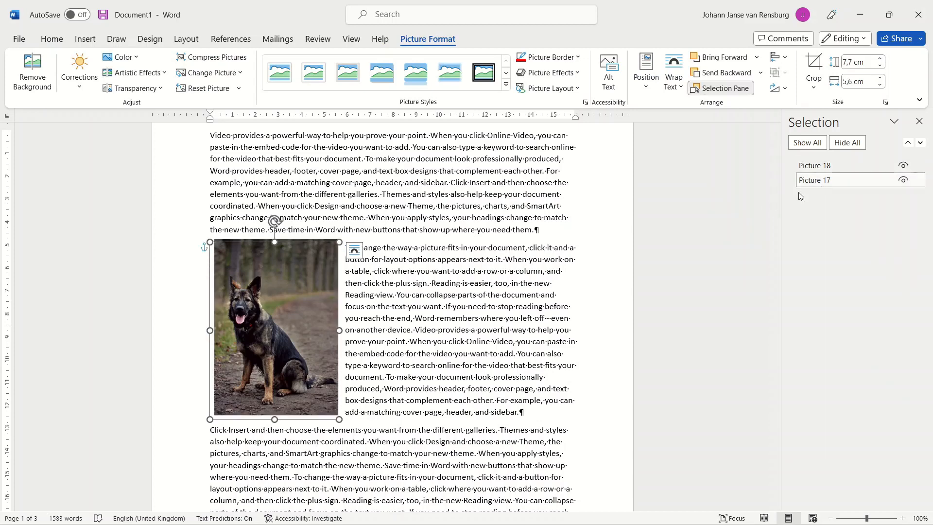
# Step: Swap the two overlapping pictures by moving Picture 17 to the paragraph's right side and Picture 18 to the left margin
pyautogui.moveTo(285, 368)
pyautogui.mouseDown()
pyautogui.moveTo(477, 368)
pyautogui.moveTo(298, 356)
pyautogui.mouseUp()
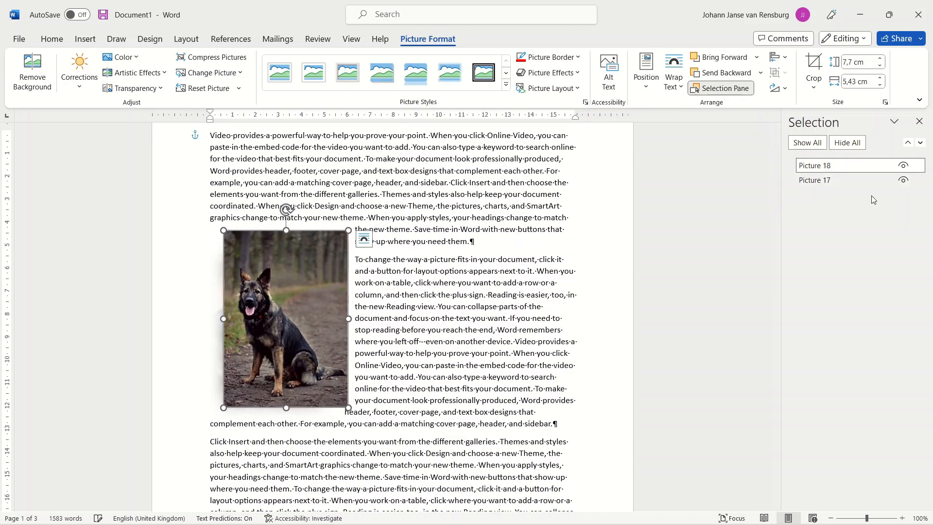
pyautogui.click(831, 180)
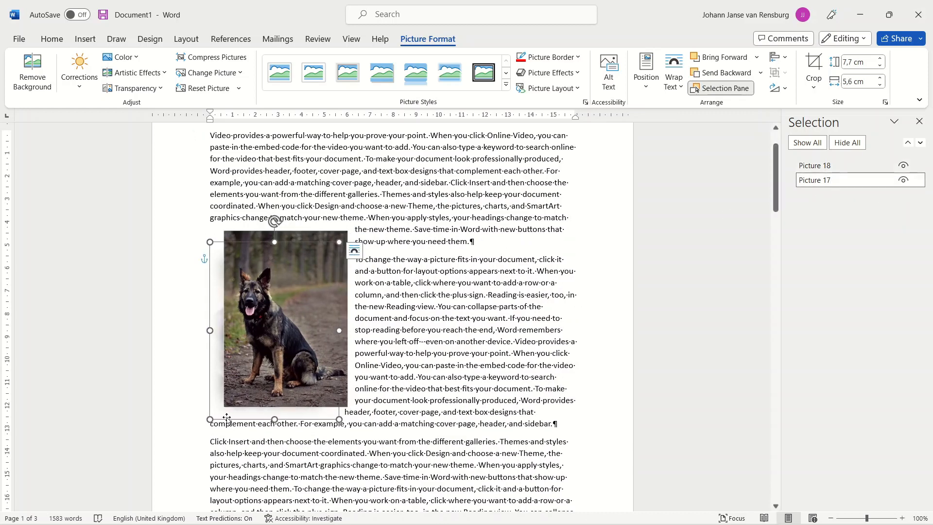
pyautogui.moveTo(226, 416); pyautogui.dragTo(458, 407)
pyautogui.moveTo(313, 318); pyautogui.dragTo(301, 323)
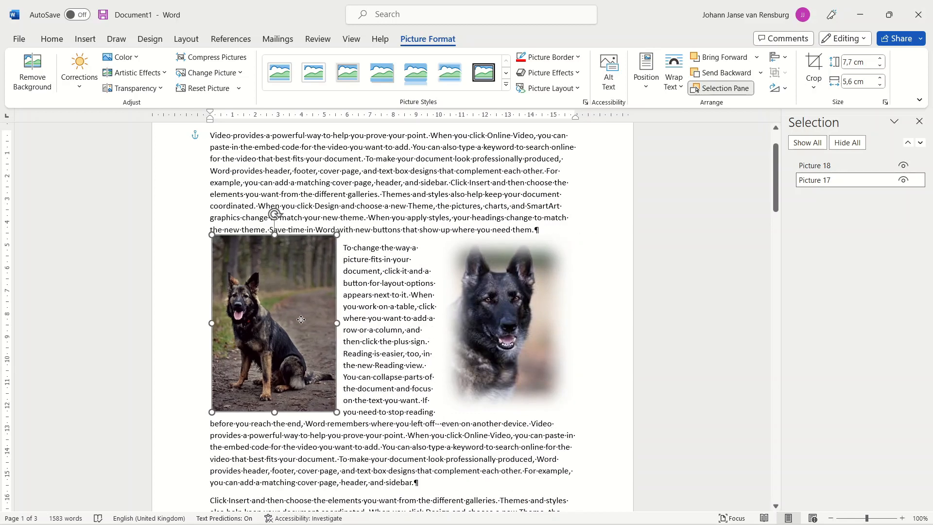
# Step: Select Picture 18 and Picture 17 together by their names in the object list
pyautogui.click(831, 180)
pyautogui.click(828, 166)
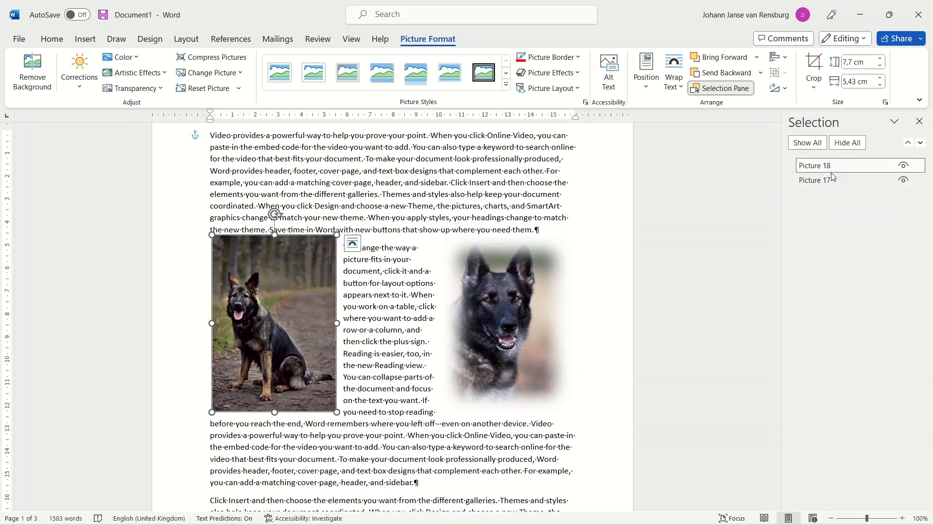
pyautogui.keyDown('ctrl'); pyautogui.click(843, 182); pyautogui.keyUp('ctrl')
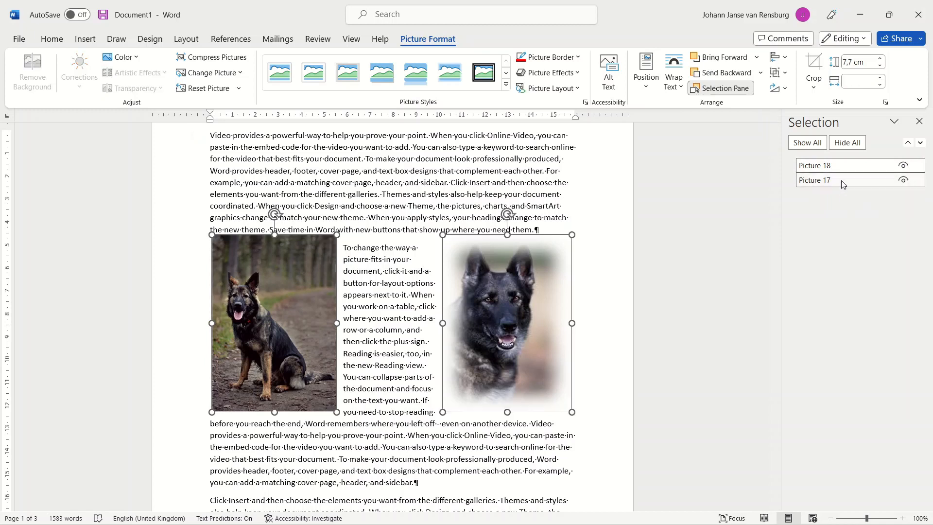
# Step: Group the two selected dog pictures and set the group's height to 7,8 cm
pyautogui.click(785, 74)
pyautogui.click(795, 92)
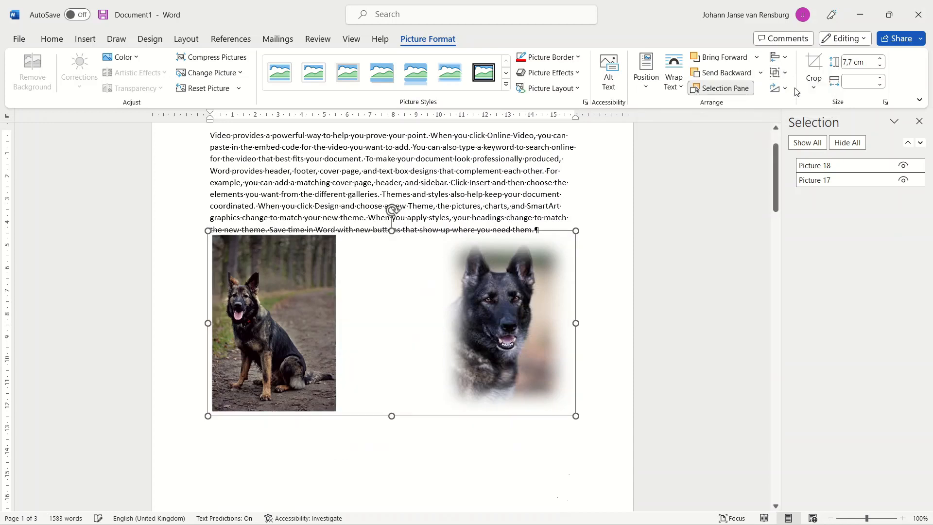
pyautogui.click(880, 65)
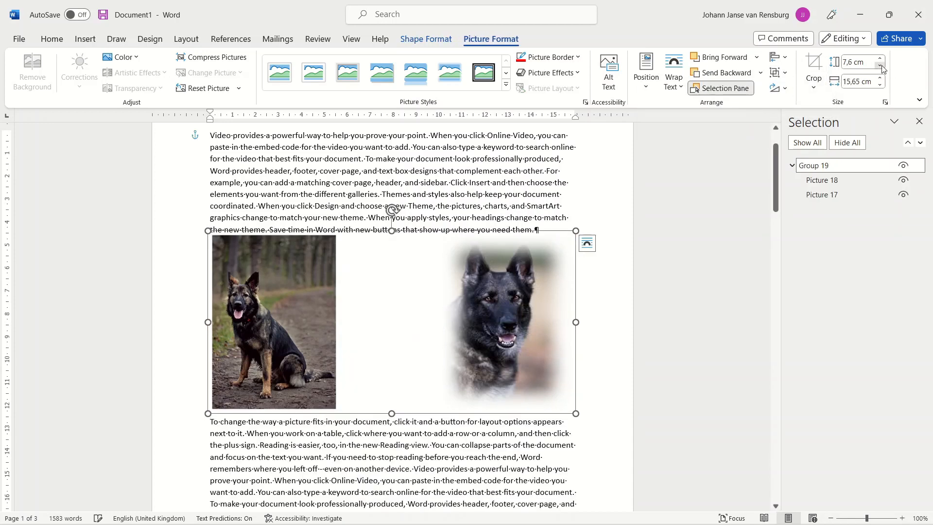
pyautogui.click(879, 65)
pyautogui.click(879, 65)
pyautogui.click(880, 65)
pyautogui.click(880, 65)
pyautogui.click(879, 66)
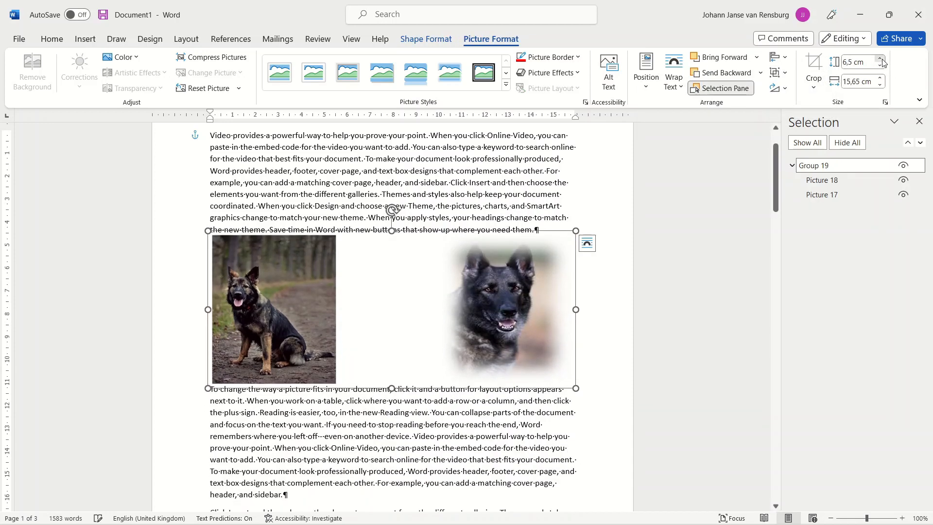
pyautogui.click(879, 65)
pyautogui.click(880, 59)
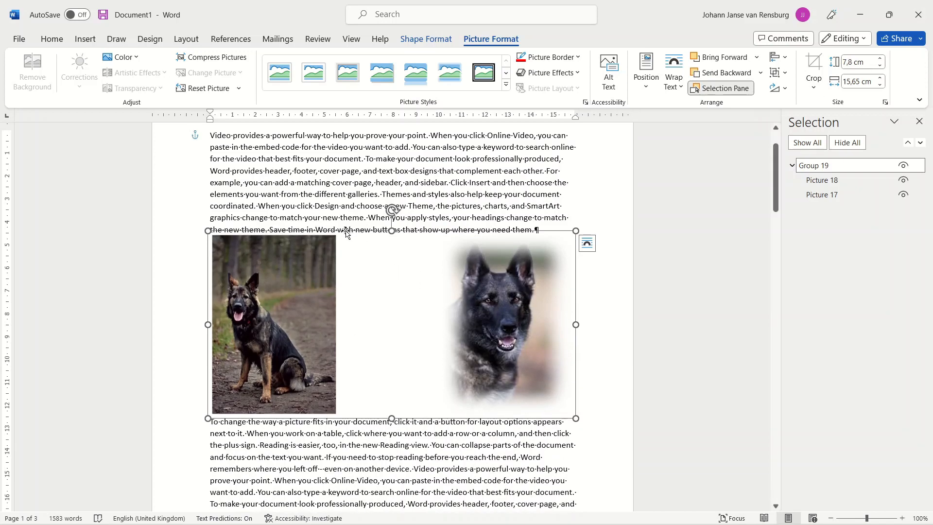
# Step: Move the grouped pictures slightly up and to the right, and select Picture 18 and Picture 17 individually within the group
pyautogui.moveTo(346, 233)
pyautogui.mouseDown()
pyautogui.moveTo(342, 260)
pyautogui.moveTo(352, 223)
pyautogui.mouseUp()
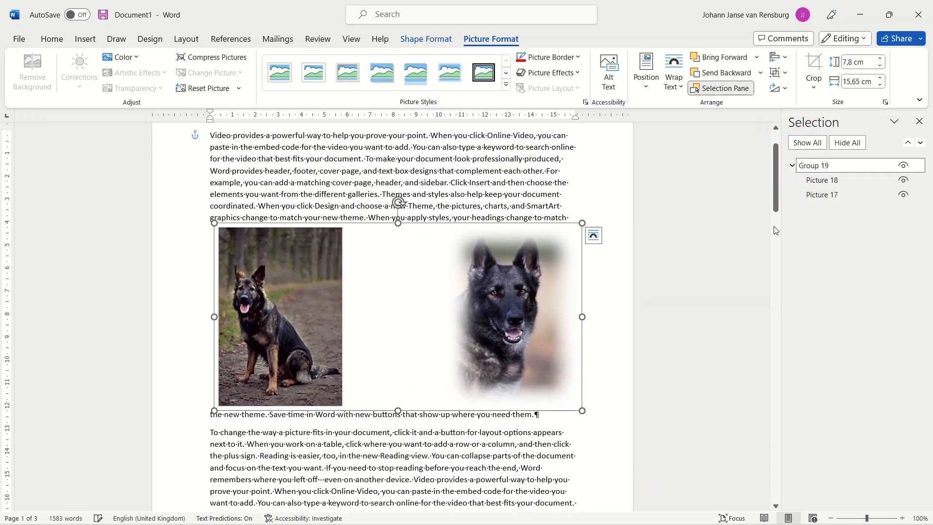
pyautogui.click(819, 182)
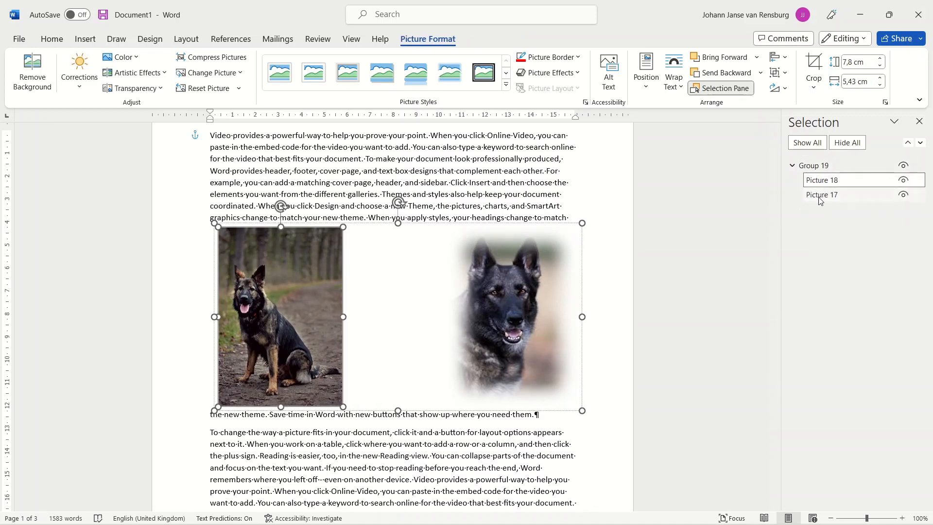
pyautogui.click(823, 196)
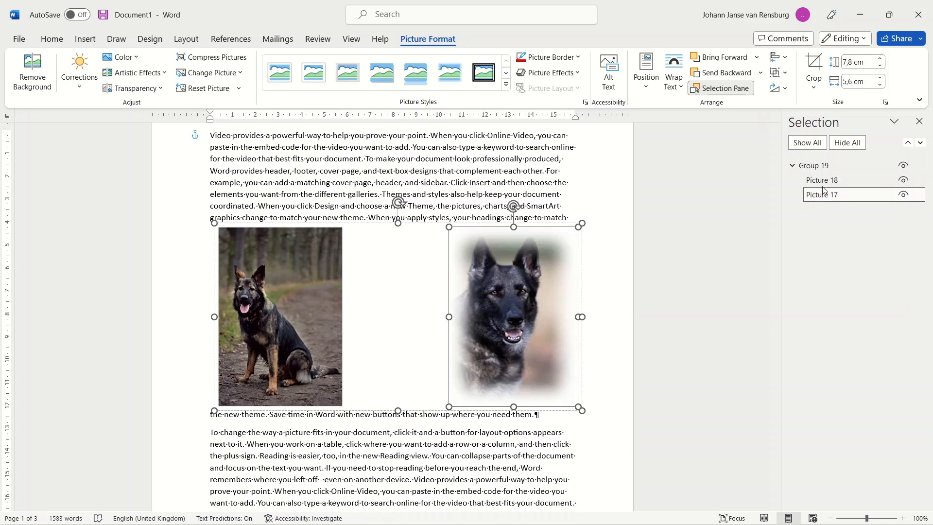
# Step: Select the whole picture group by its name in the object list and ungroup it
pyautogui.click(815, 169)
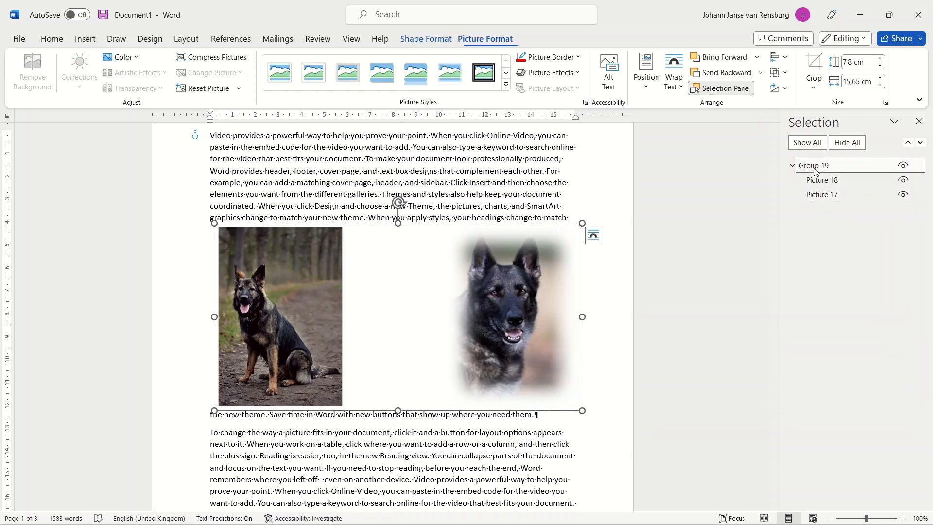
pyautogui.click(779, 72)
pyautogui.click(801, 109)
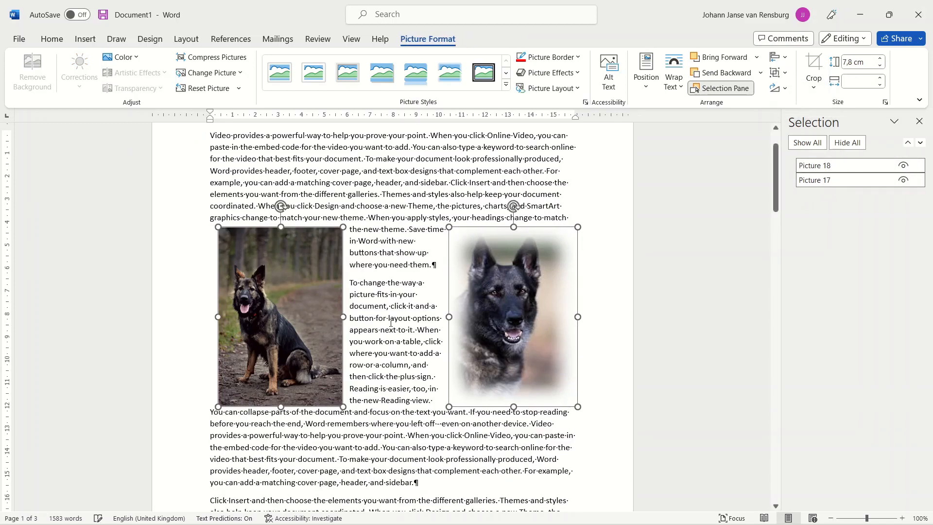
# Step: Move the soft-edged Picture 17 so it overlaps Picture 18, and switch its stacking order forward, backward and forward again
pyautogui.moveTo(513, 293); pyautogui.dragTo(286, 313)
pyautogui.click(391, 366)
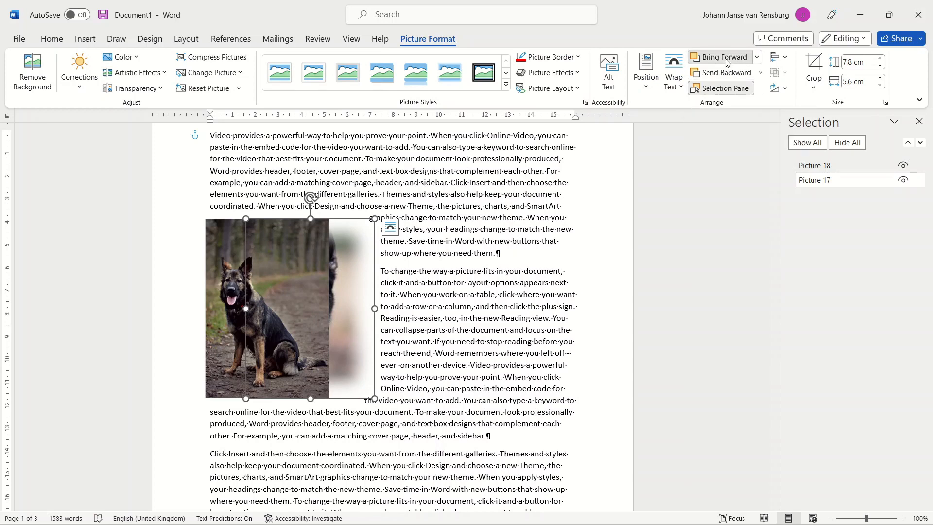
pyautogui.click(728, 60)
pyautogui.click(727, 73)
pyautogui.click(727, 58)
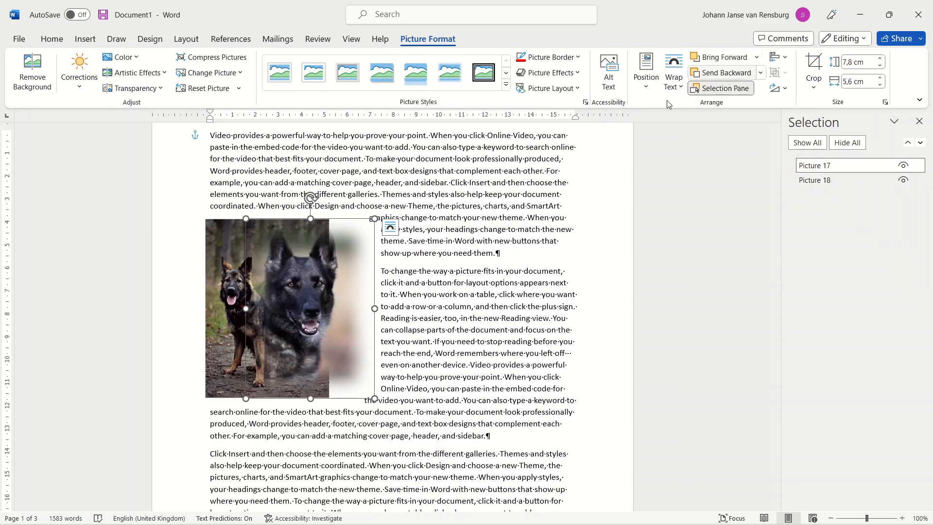